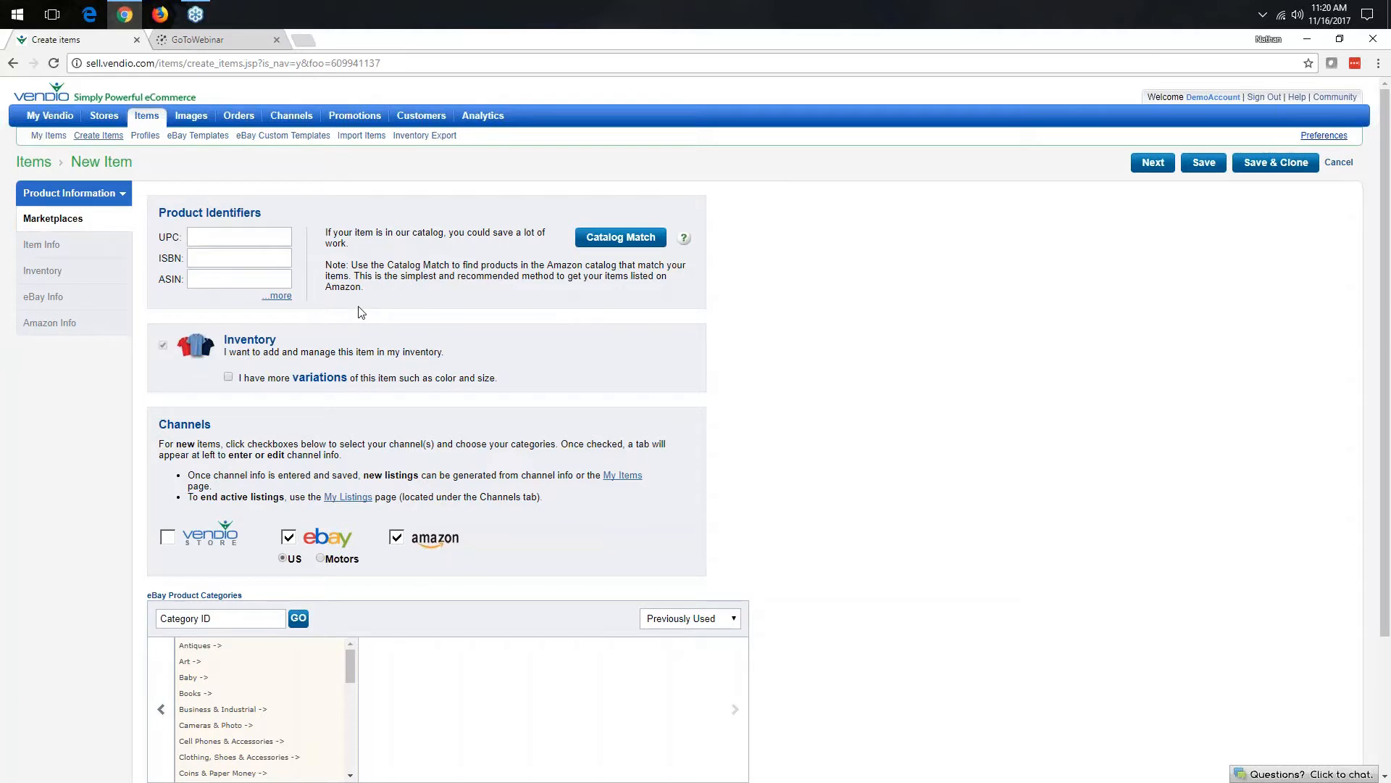
click(613, 242)
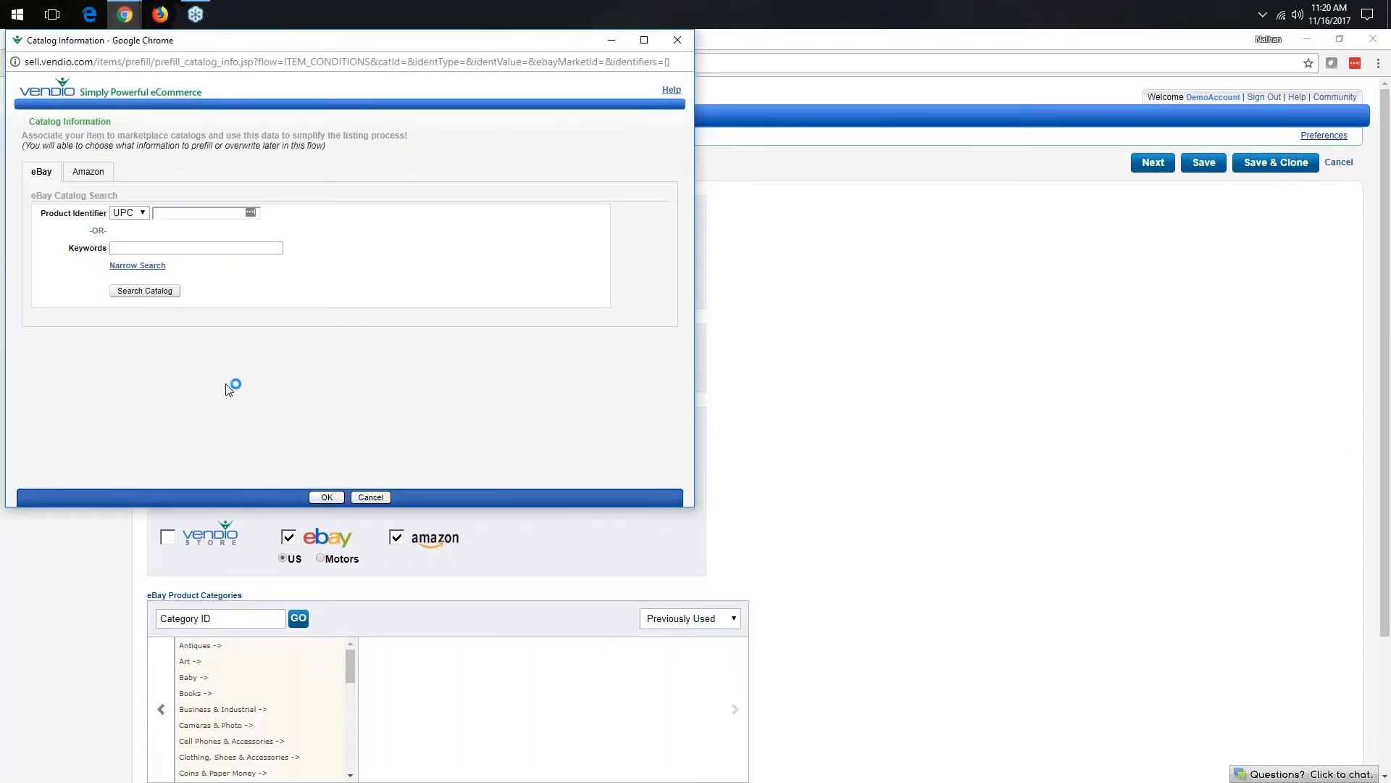
click(93, 174)
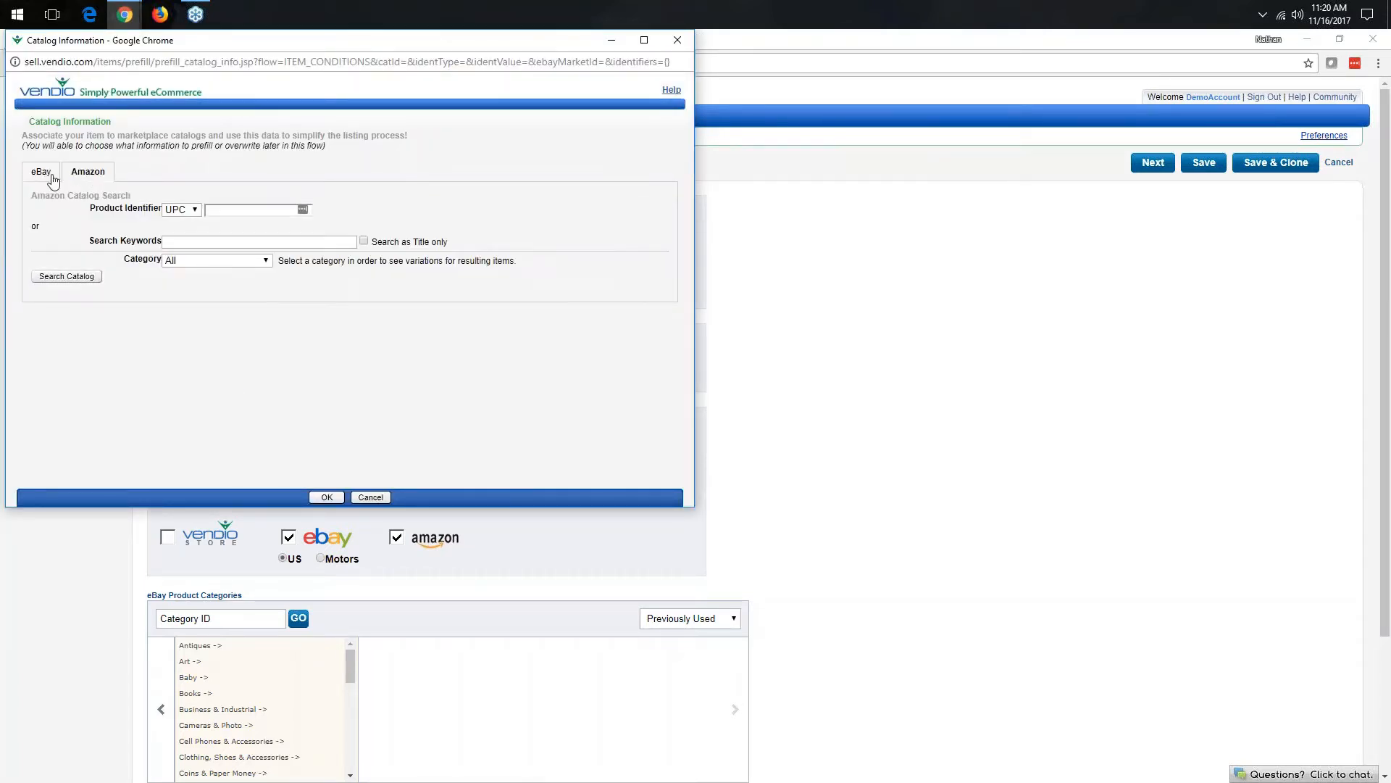
click(53, 178)
click(87, 172)
text(1901985)
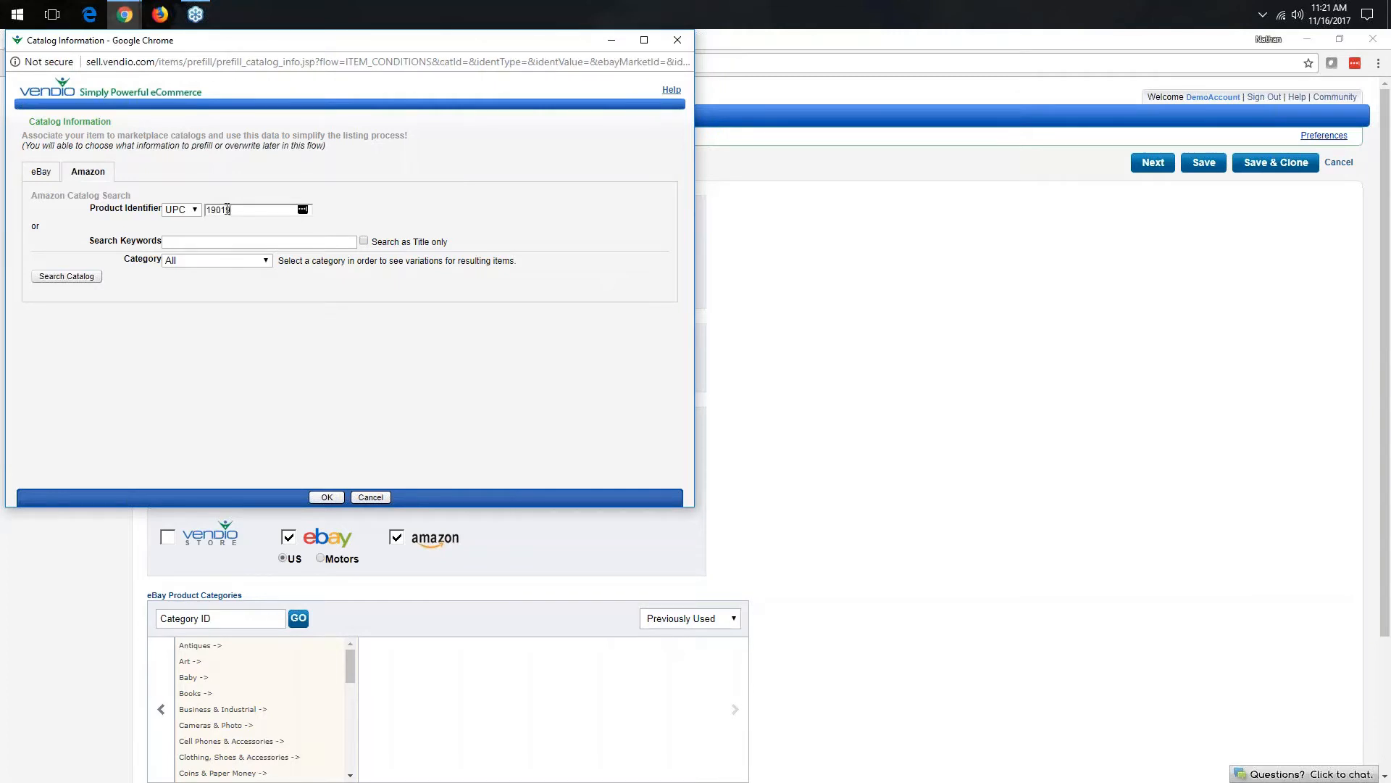
text(11577)
click(64, 279)
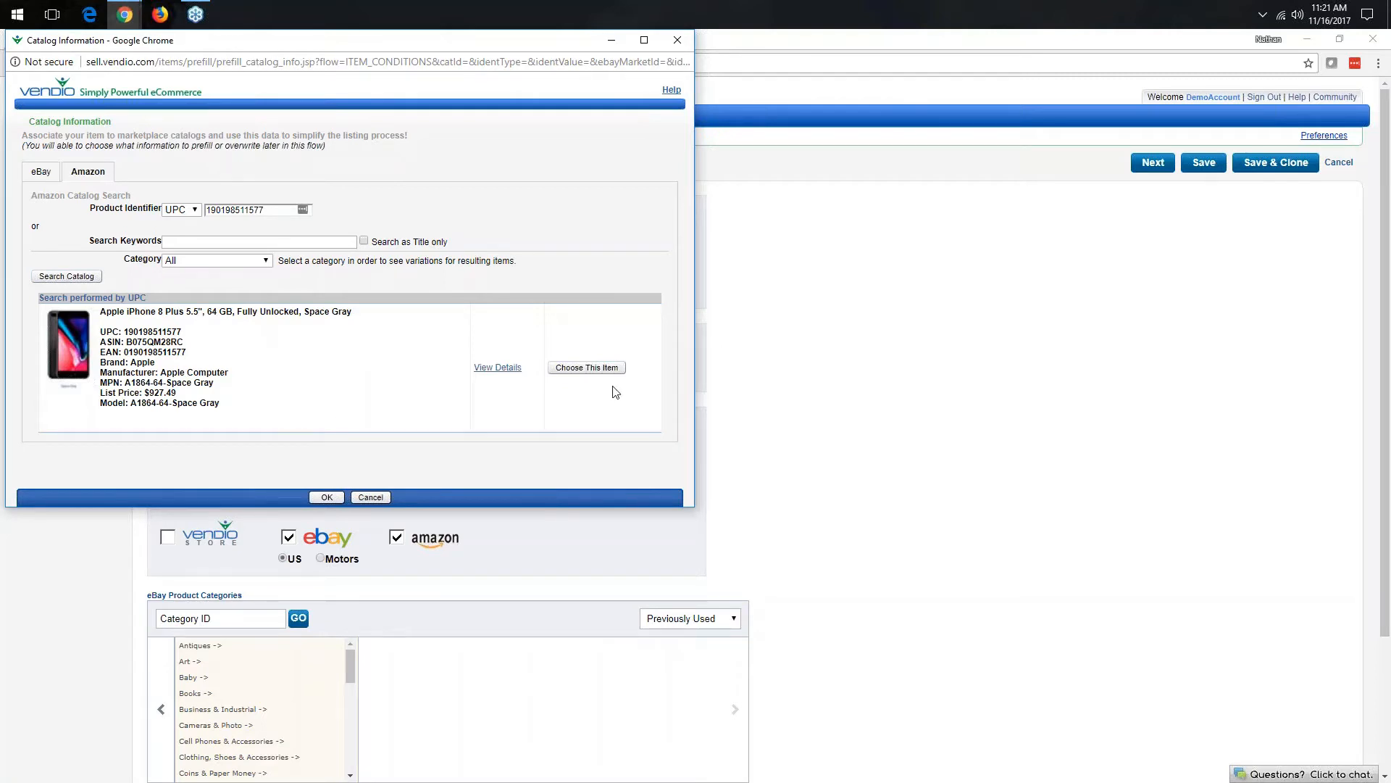
Step: Choose the Apple iPhone 8 Plus catalog item and prefill its ASIN, UPC, title, price and manufacturer information for all sales channels
click(587, 368)
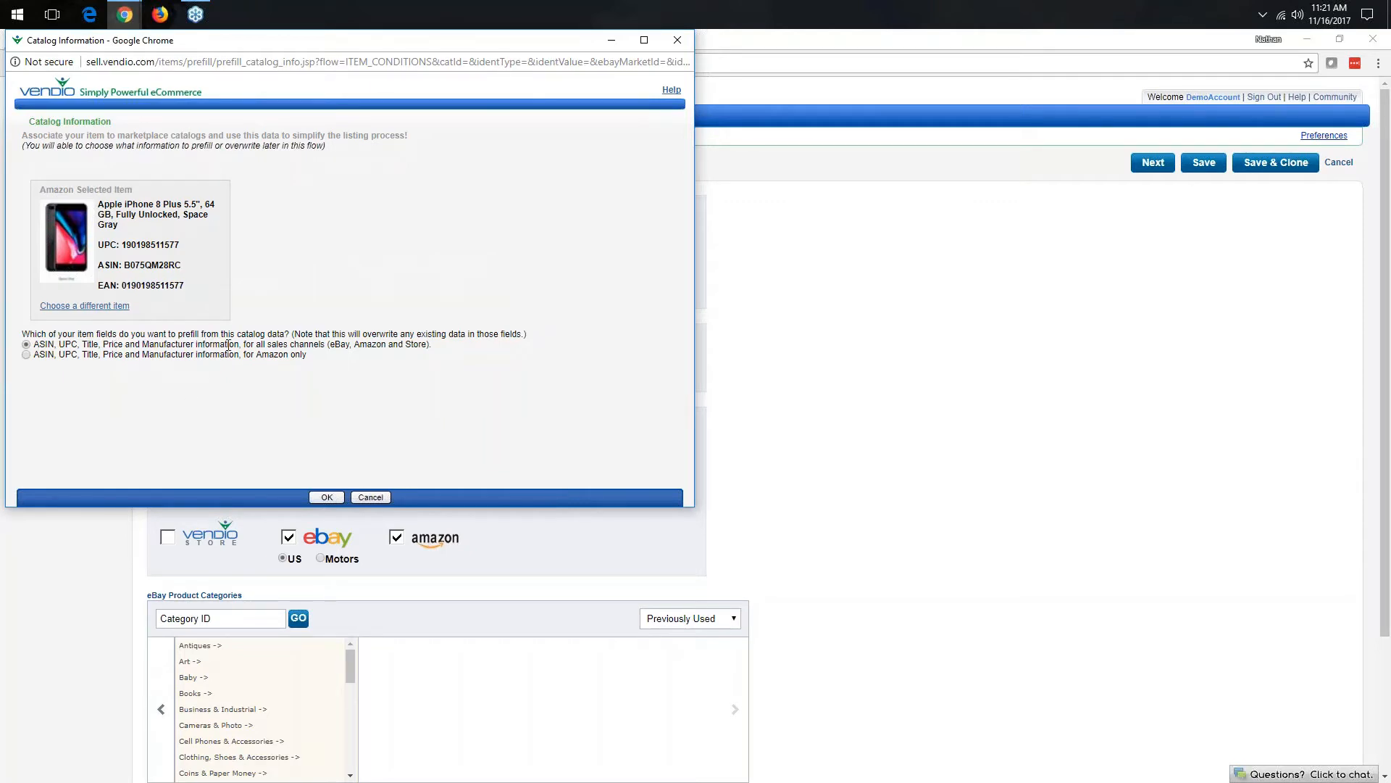
drag(329, 346, 350, 346)
click(327, 497)
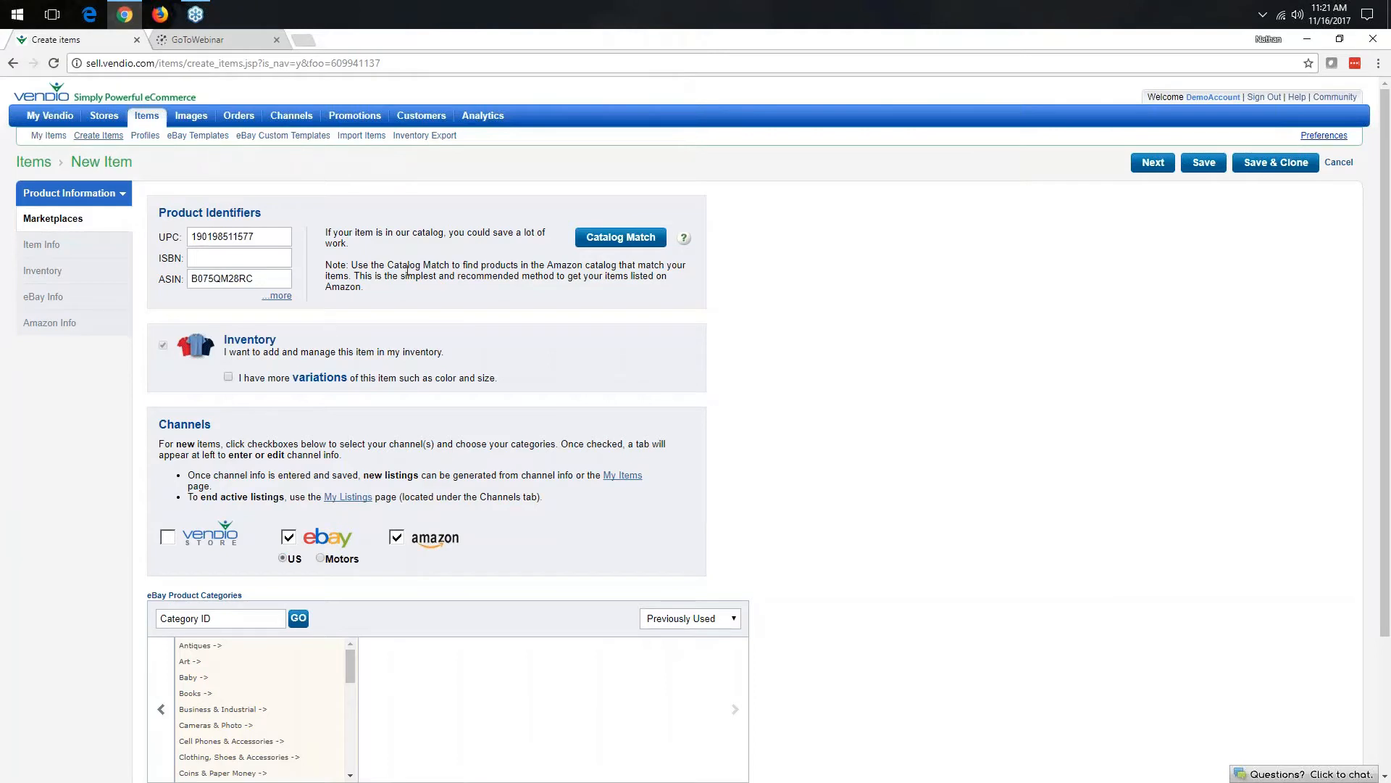
drag(267, 237, 197, 239)
drag(267, 282, 194, 279)
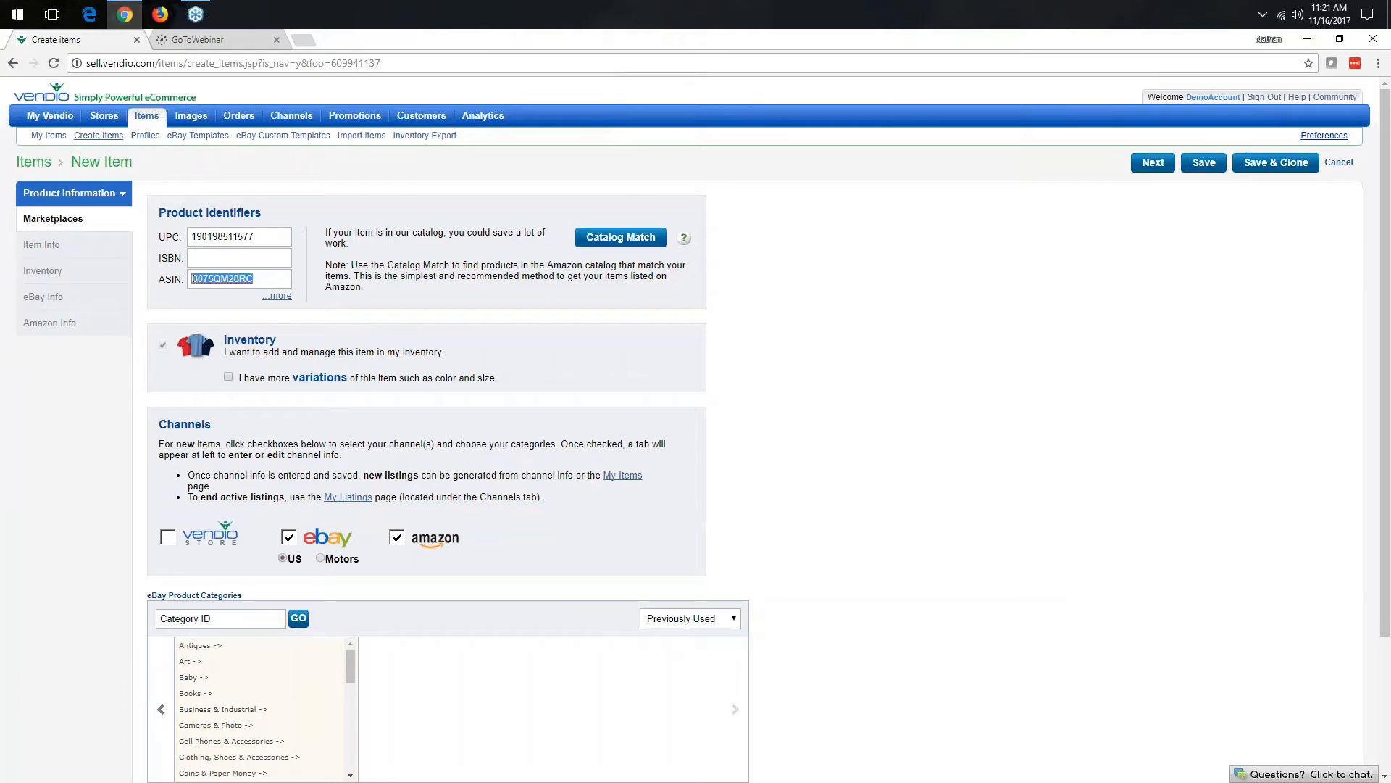
click(389, 303)
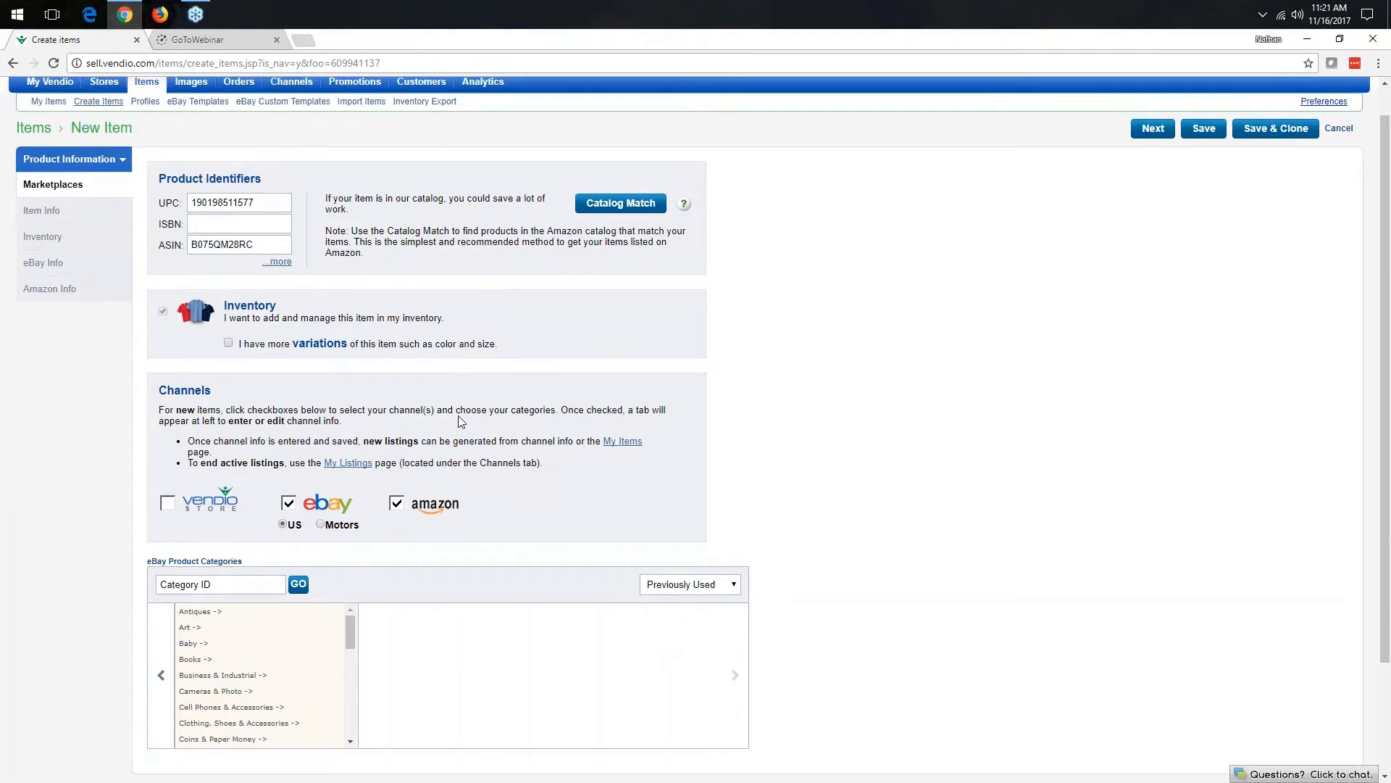
scroll(406, 471, down, 3)
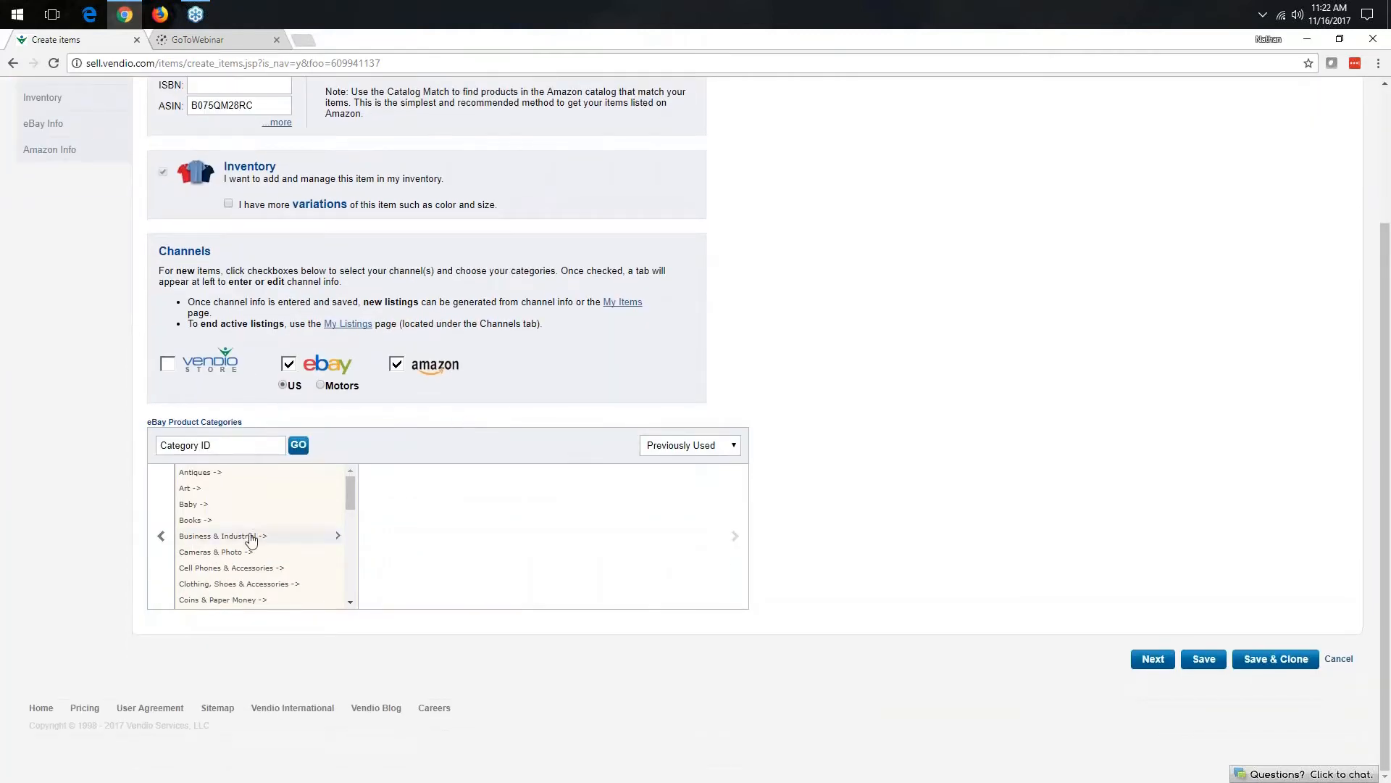
click(214, 571)
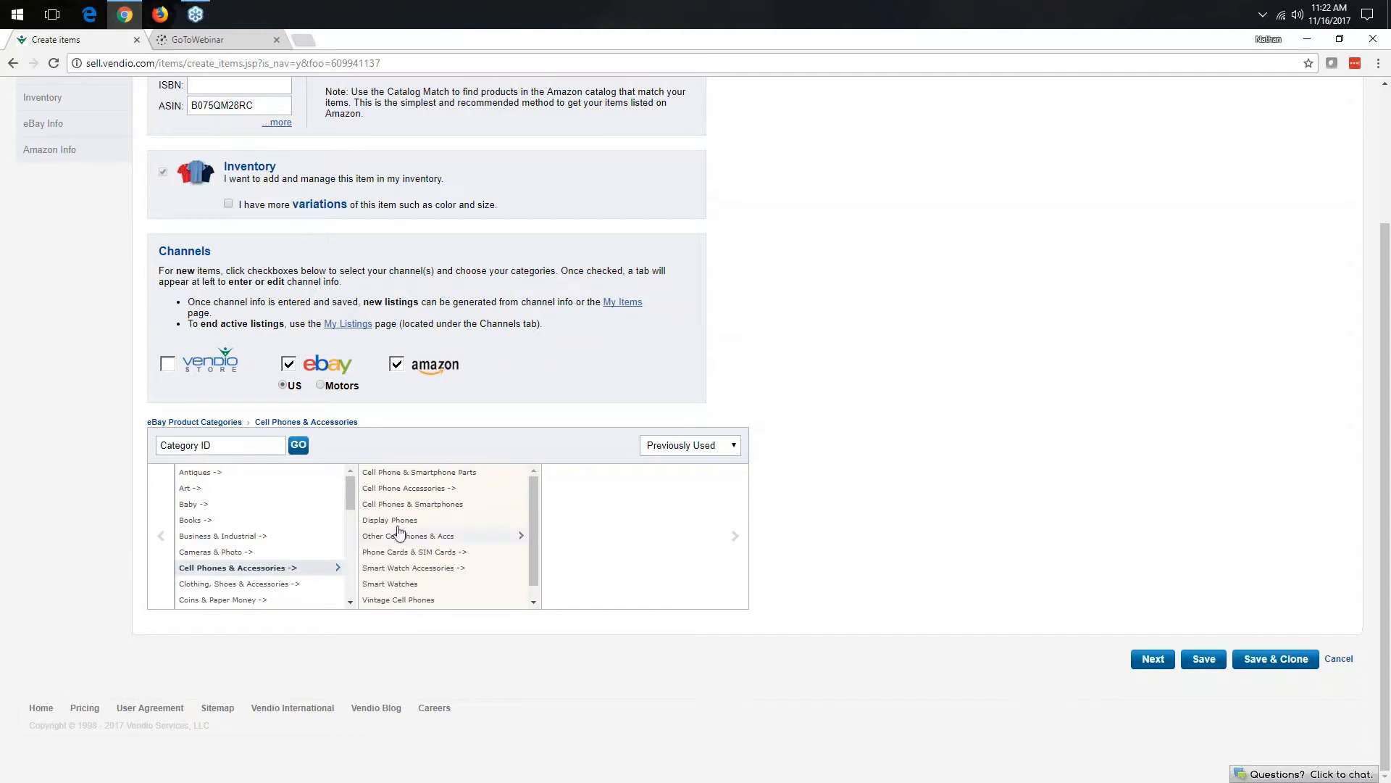
click(419, 473)
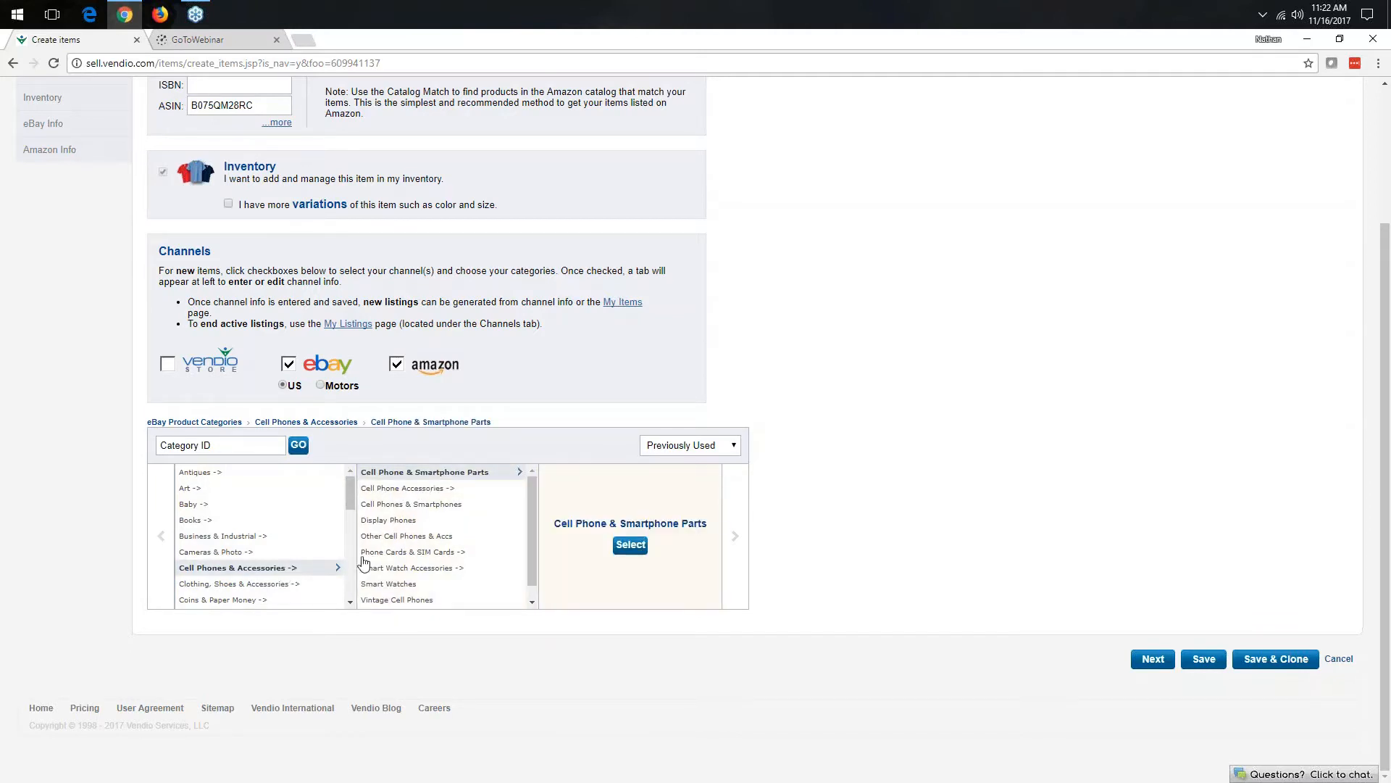
Step: Assign the eBay product category with ID 14111 and continue to the item information
click(217, 445)
text(14111)
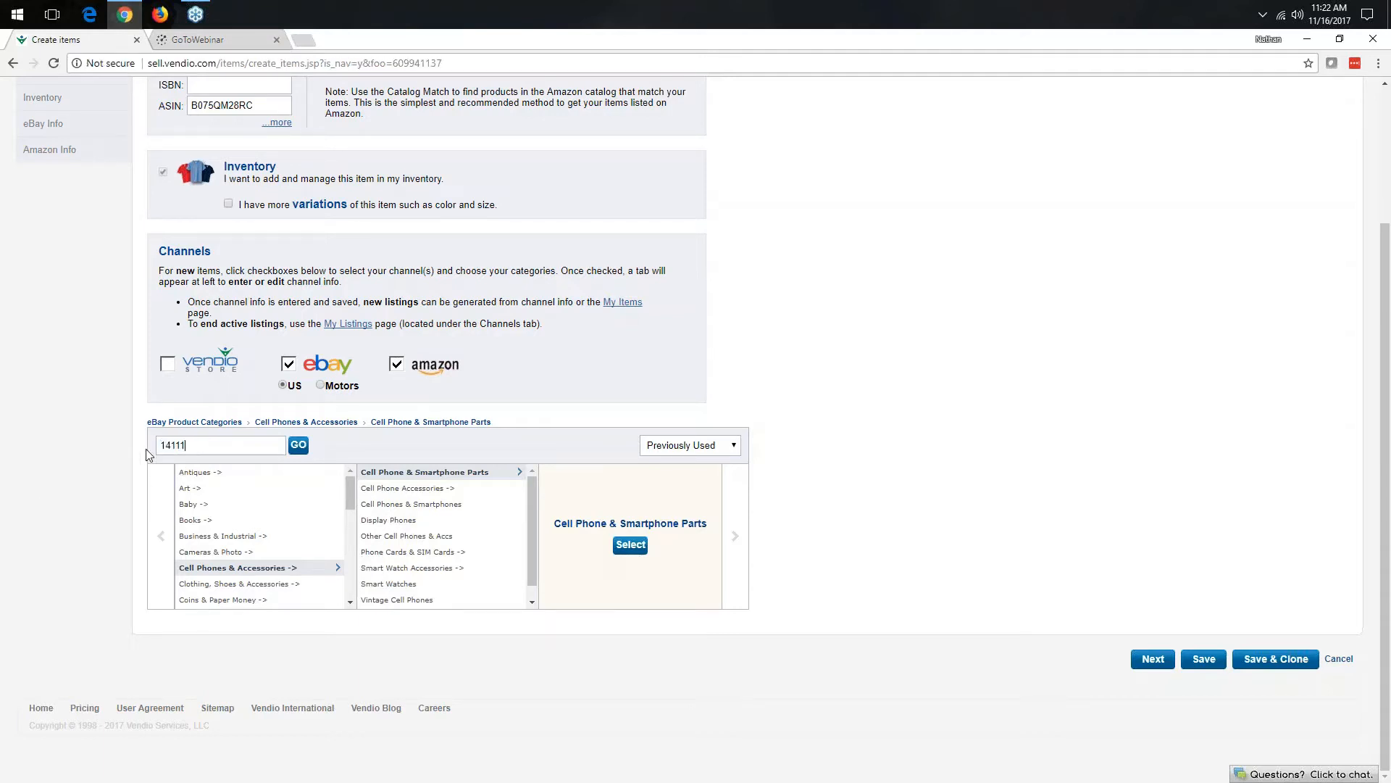
click(298, 445)
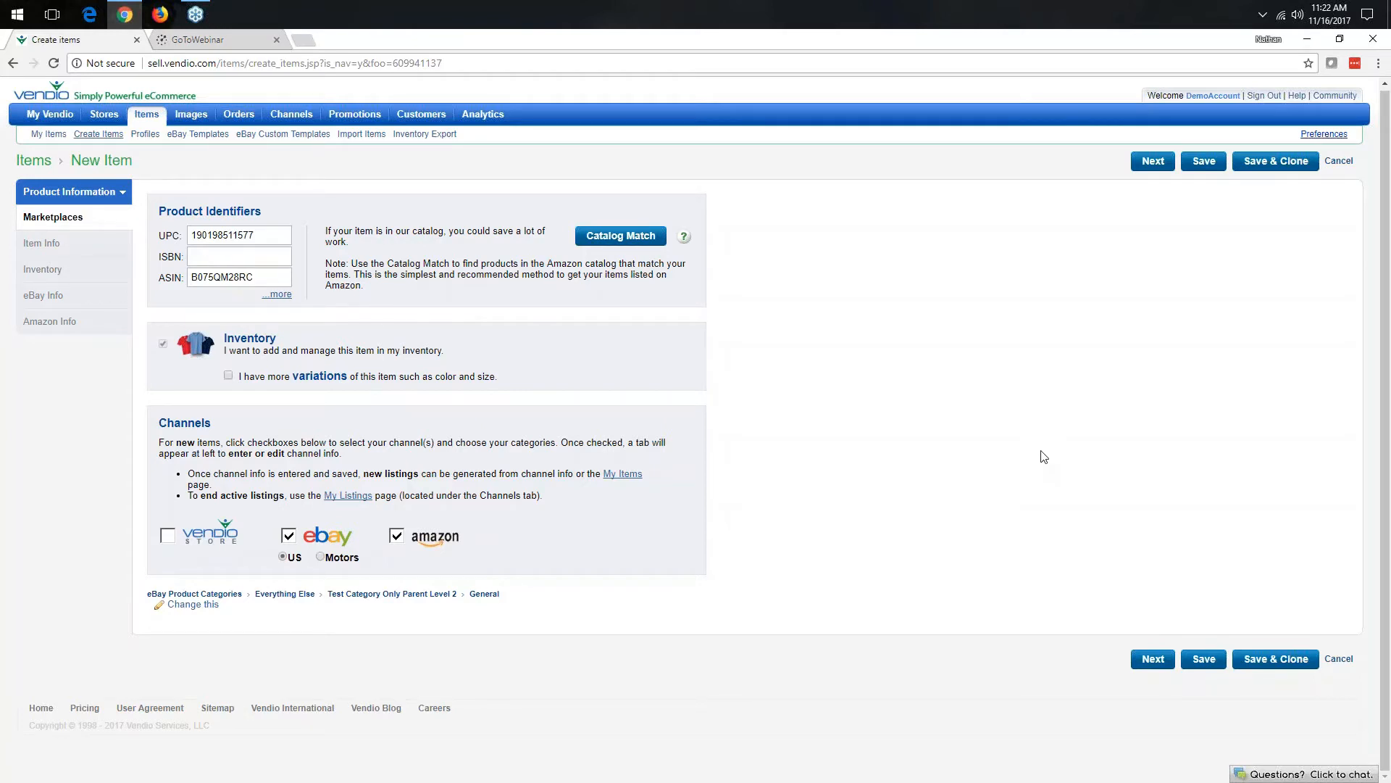
click(1151, 660)
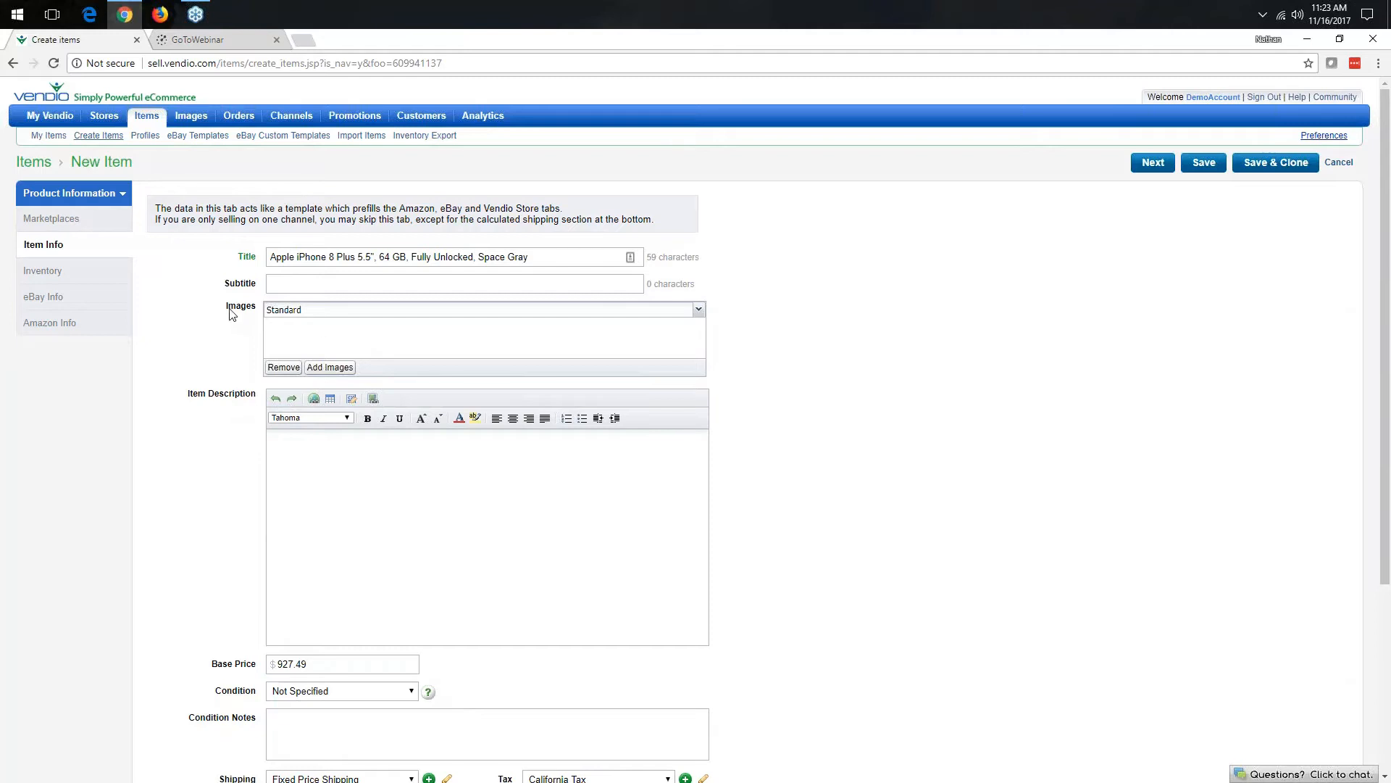
Step: Start adding standard images to the item and choose iphone8.jpg from the Desktop for upload
drag(229, 308, 255, 310)
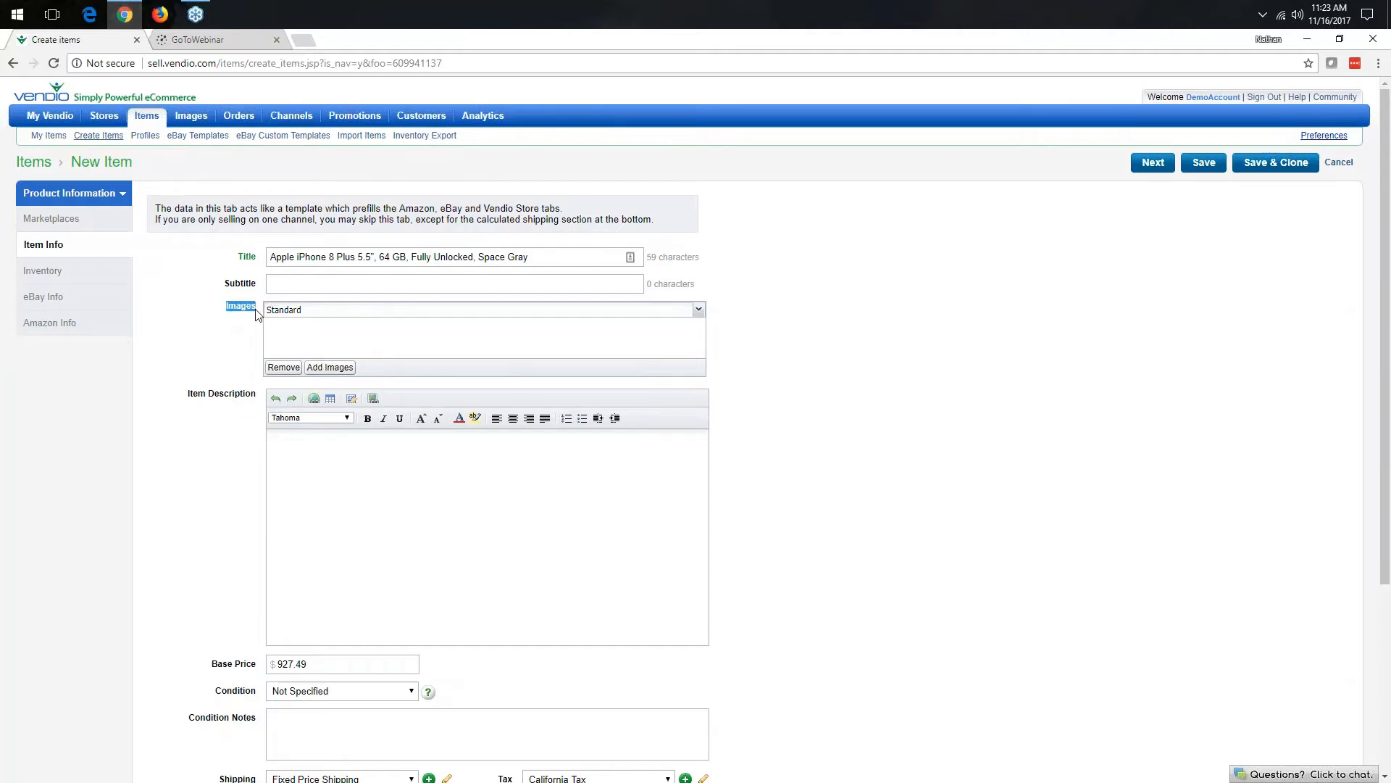
click(236, 343)
click(332, 368)
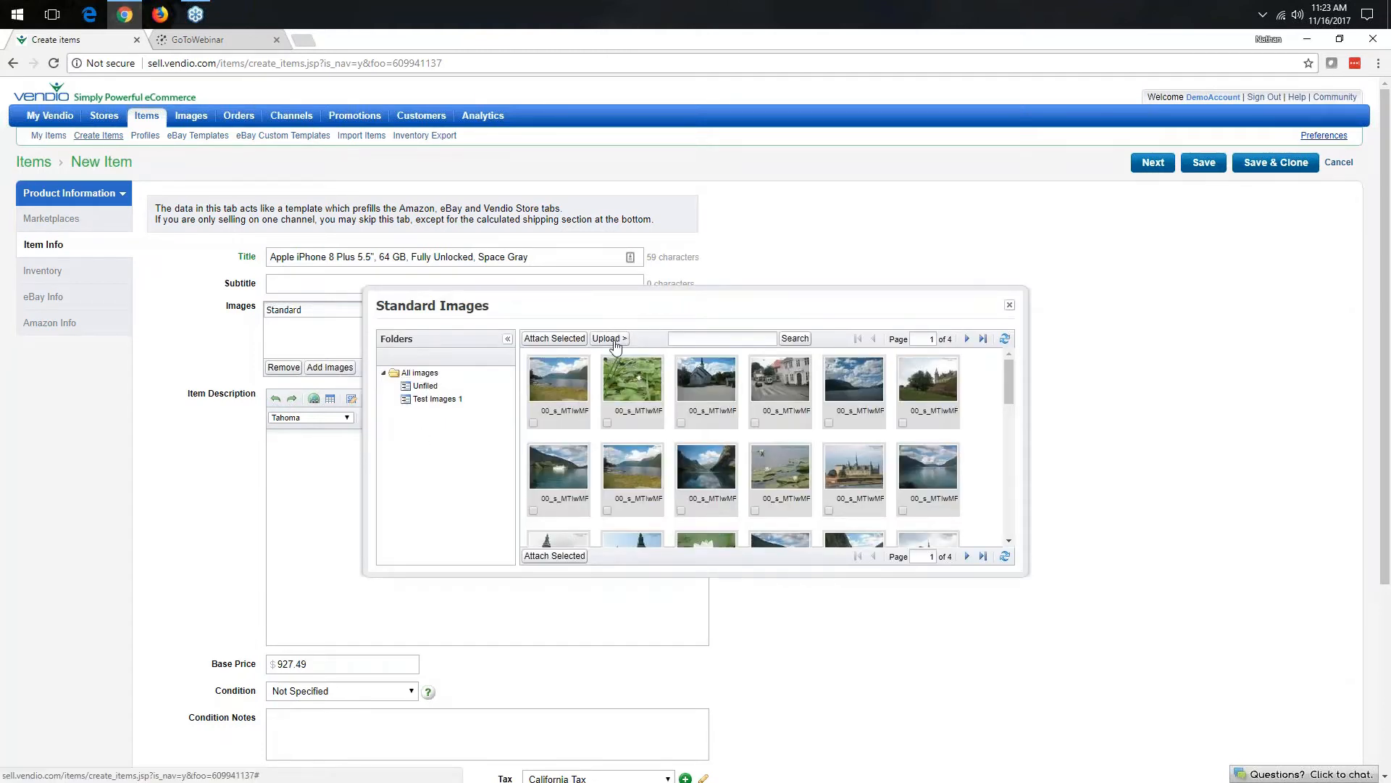
click(610, 339)
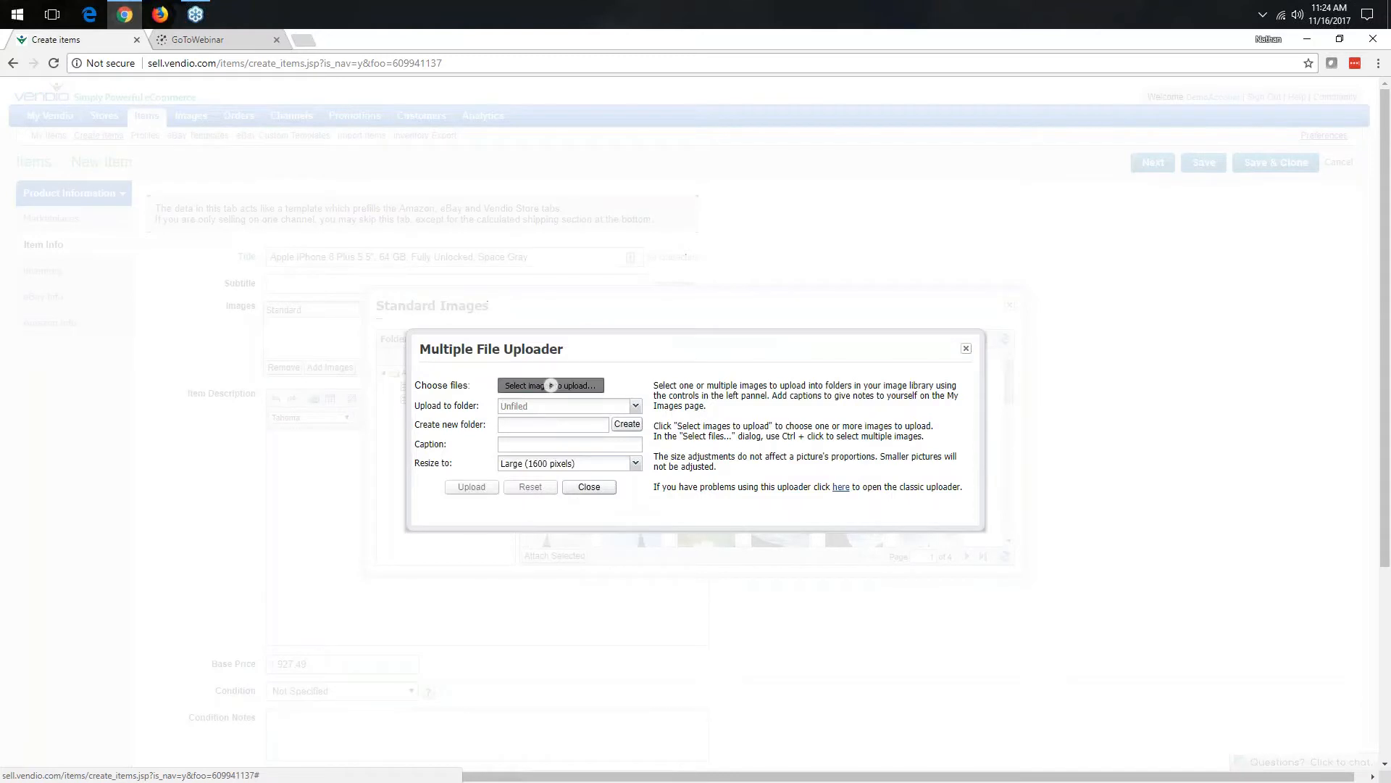
click(553, 389)
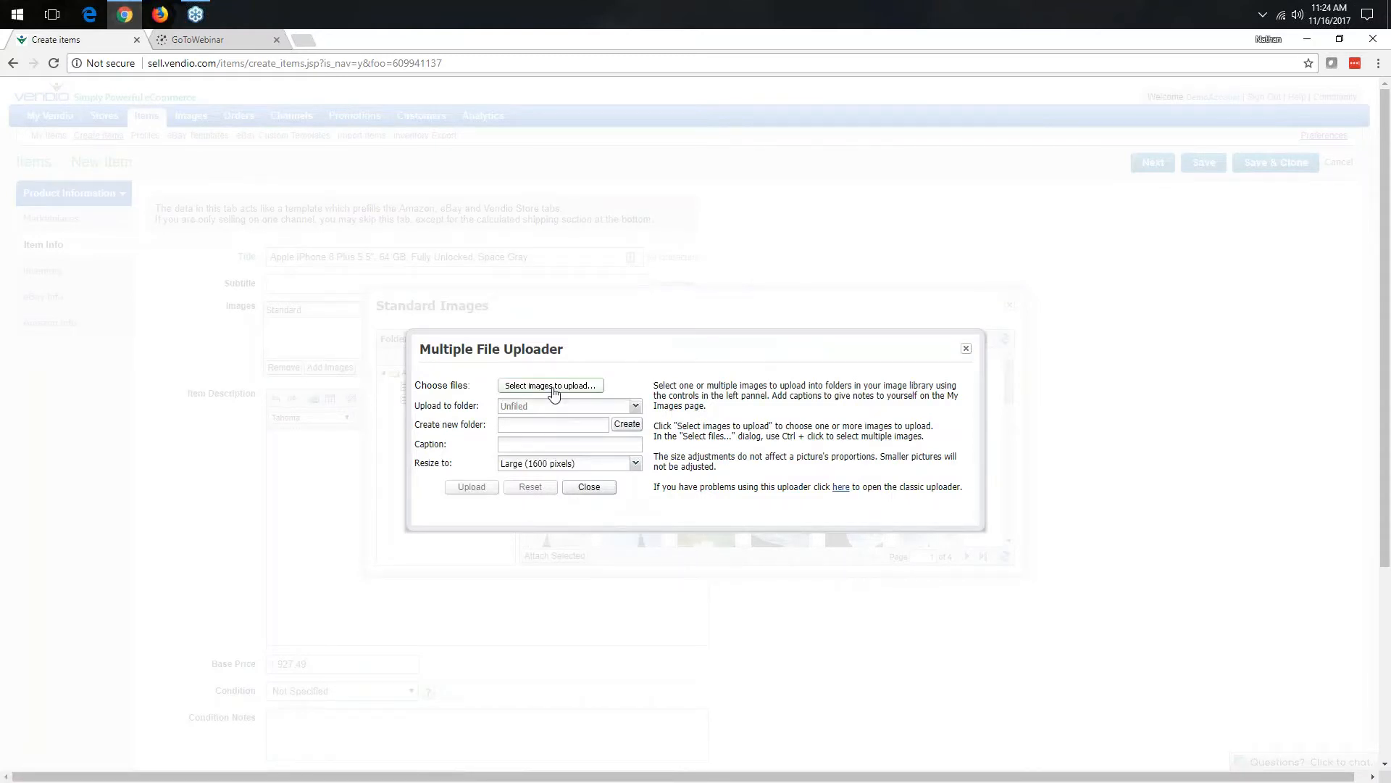
click(340, 134)
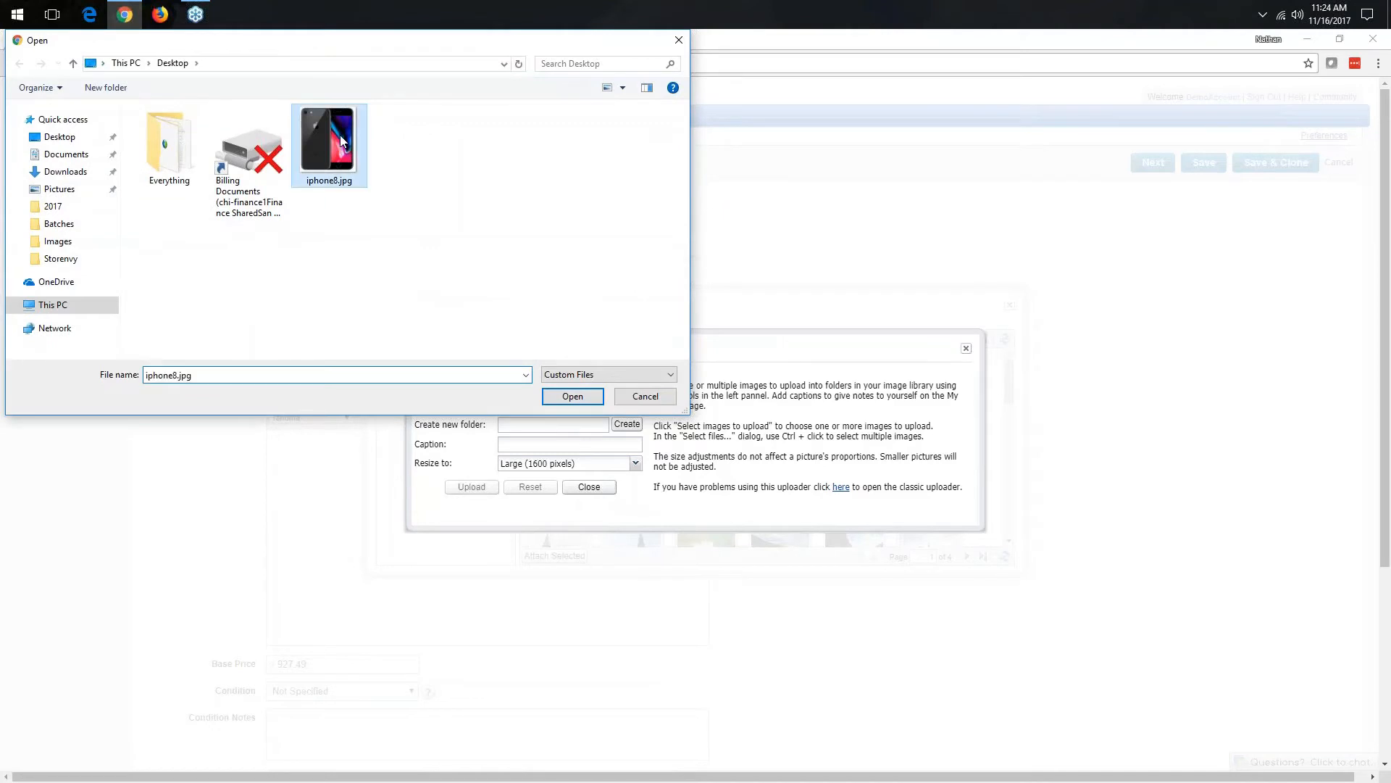
click(573, 397)
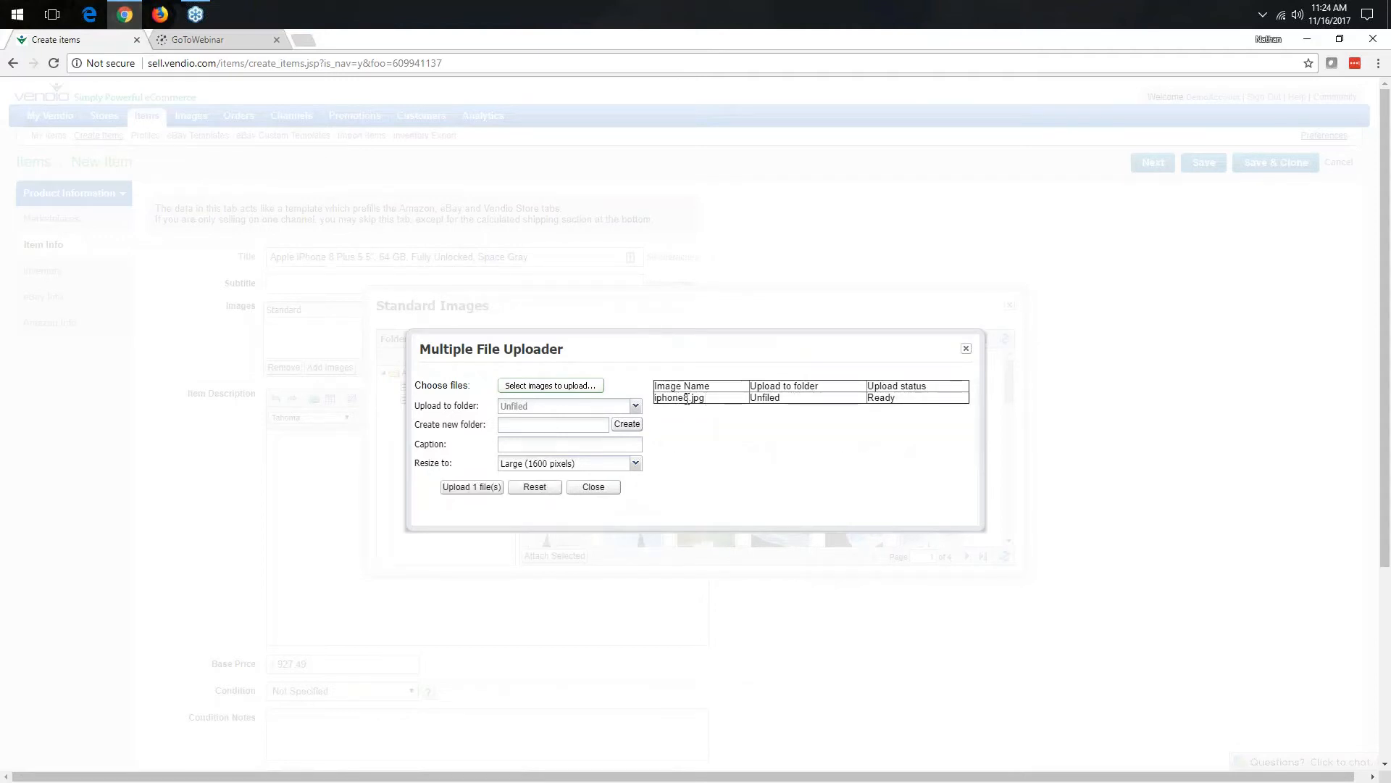
Step: Resize the chosen image to Large (1600 pixels) and upload it to the item
click(637, 469)
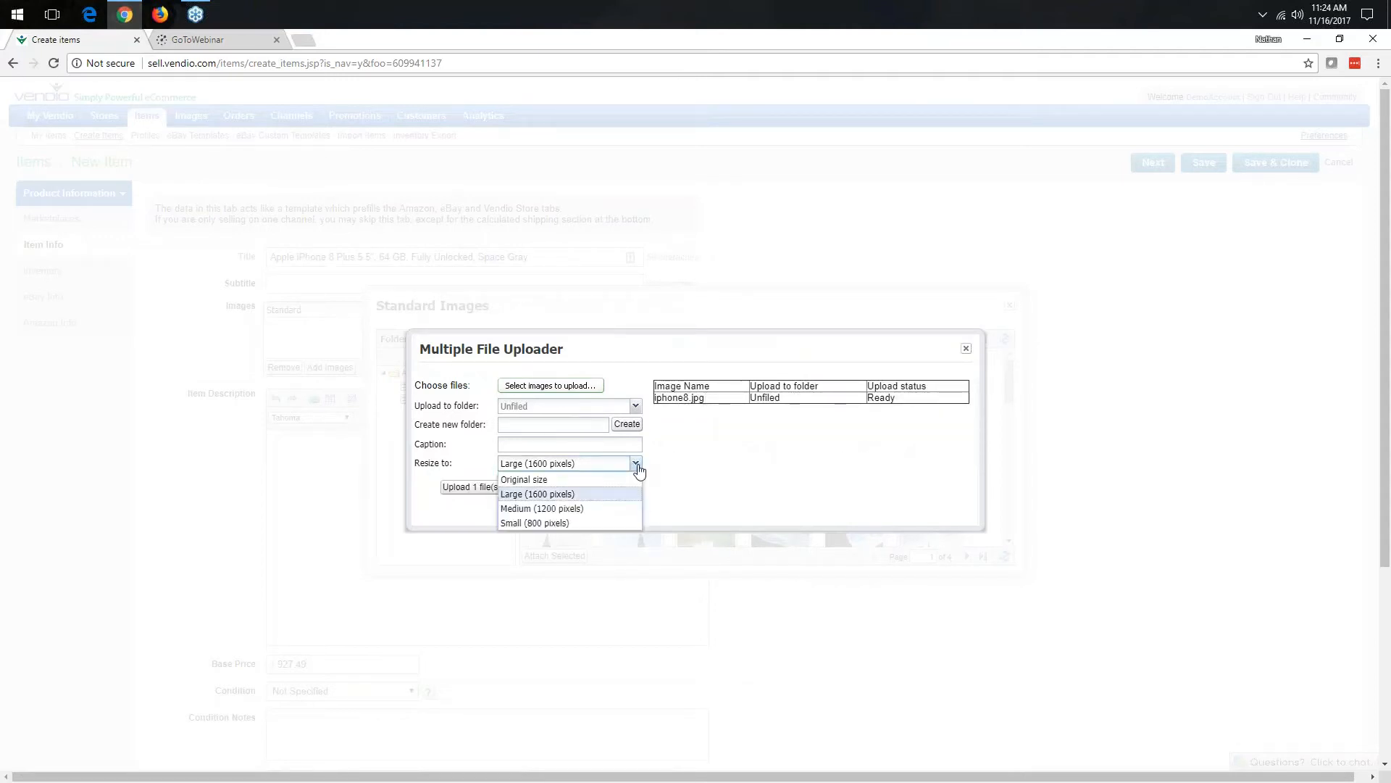
click(583, 499)
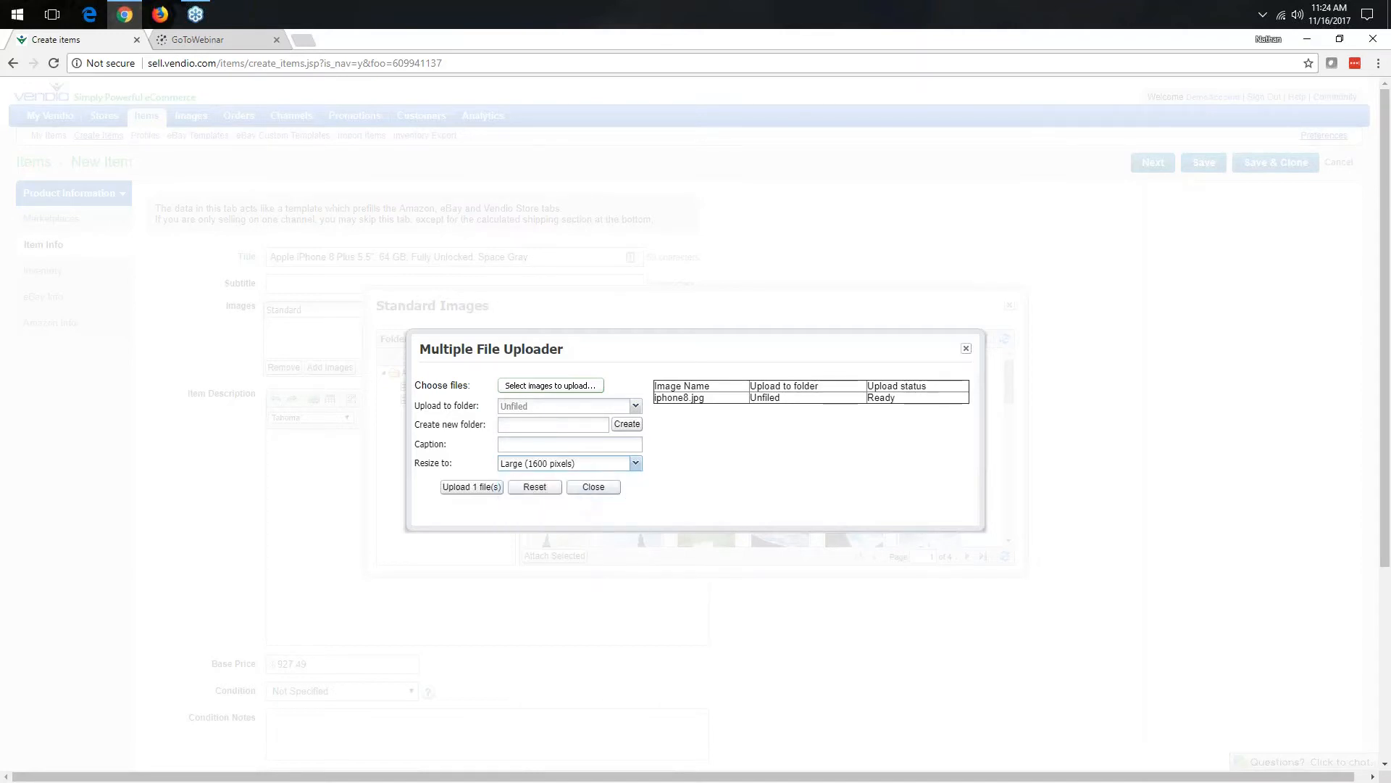
click(470, 488)
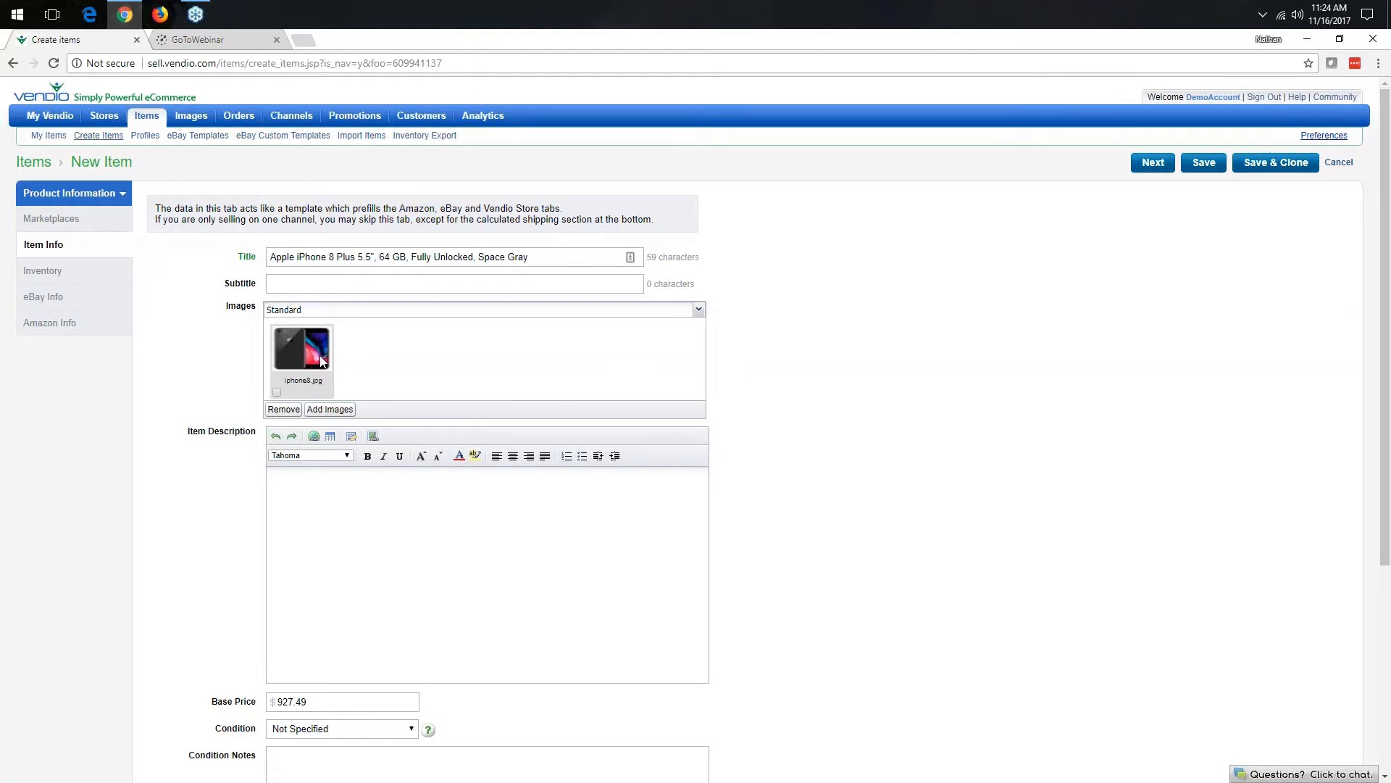
Step: Enter the item description "This is test listing. Do not buy." and continue to the inventory details
click(476, 492)
text(This is test listing. Do not buy.)
drag(413, 491, 272, 484)
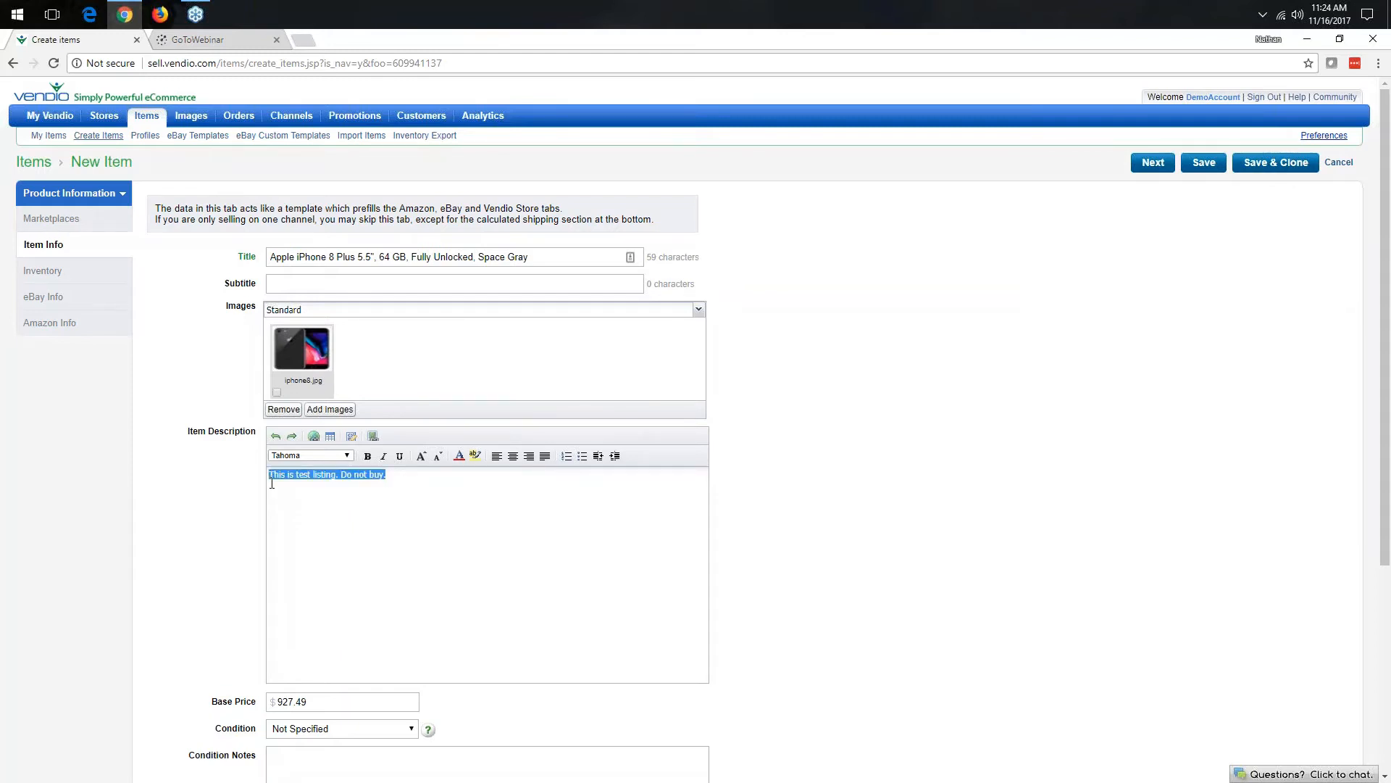
click(474, 487)
drag(452, 481, 255, 487)
click(478, 513)
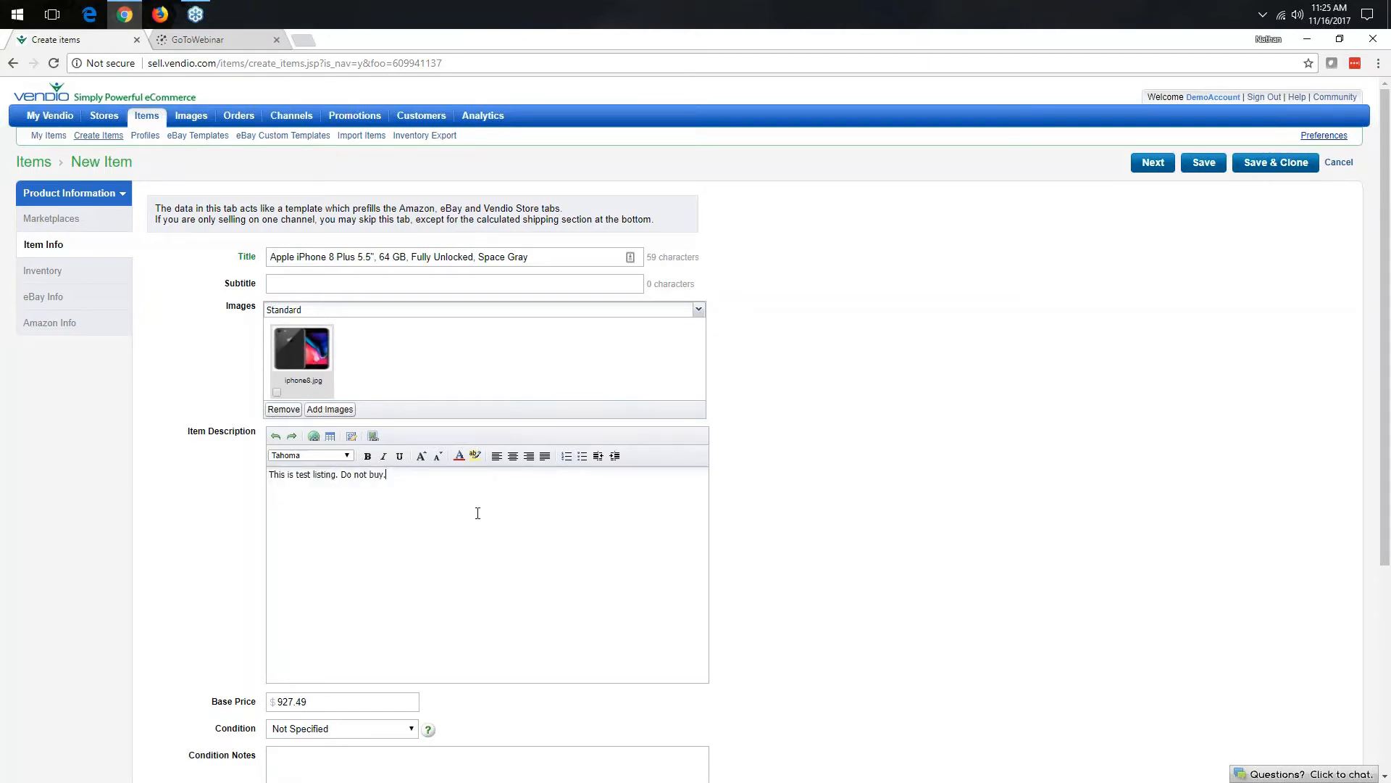
scroll(575, 517, down, 4)
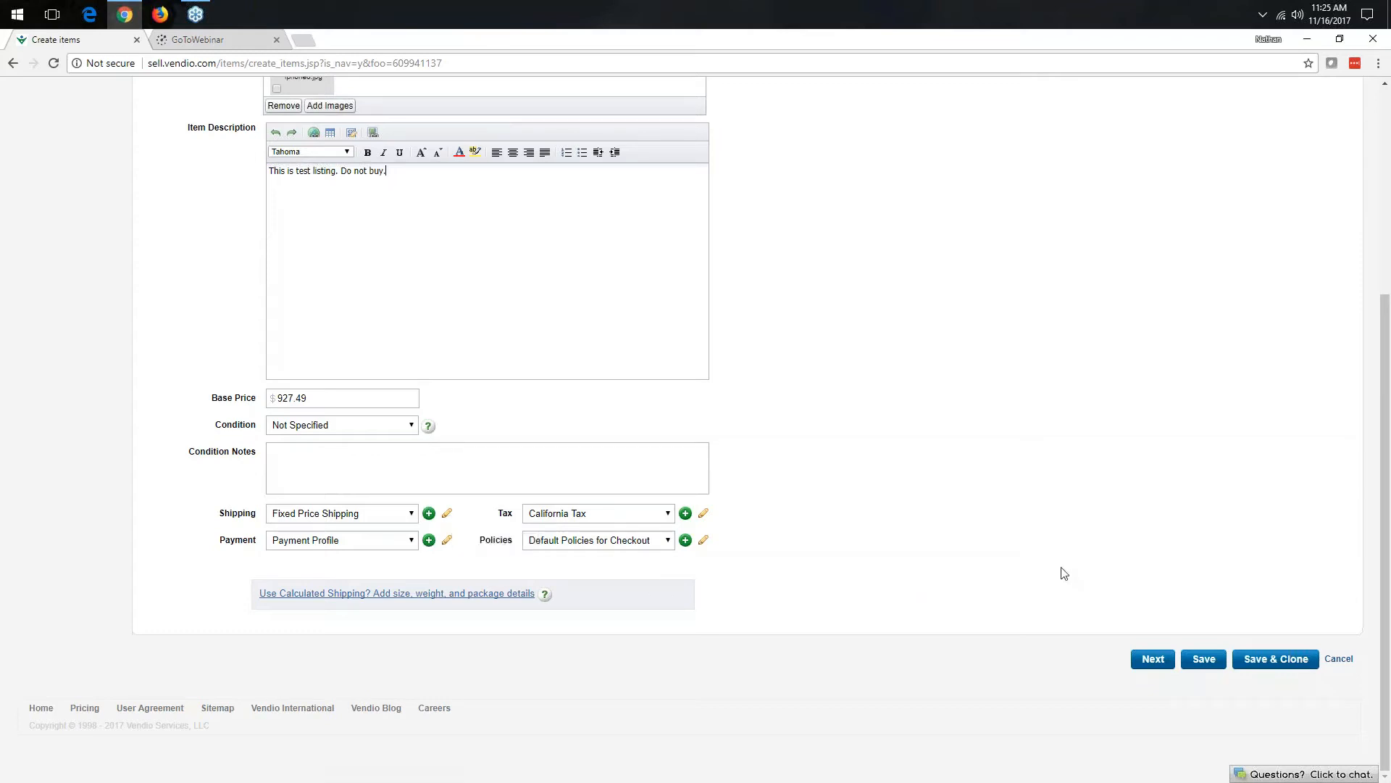
click(1154, 660)
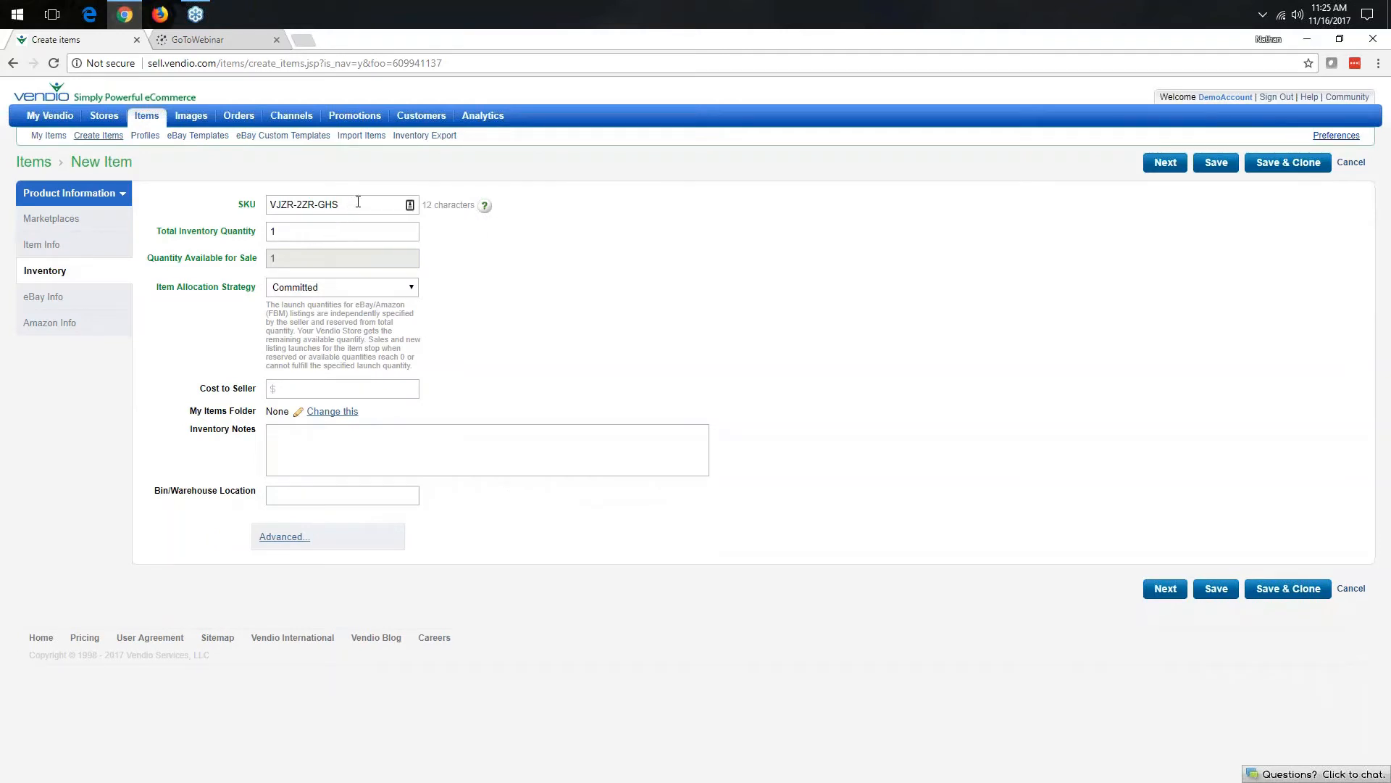
Step: Set the item's total inventory quantity to 10
triple_click(323, 205)
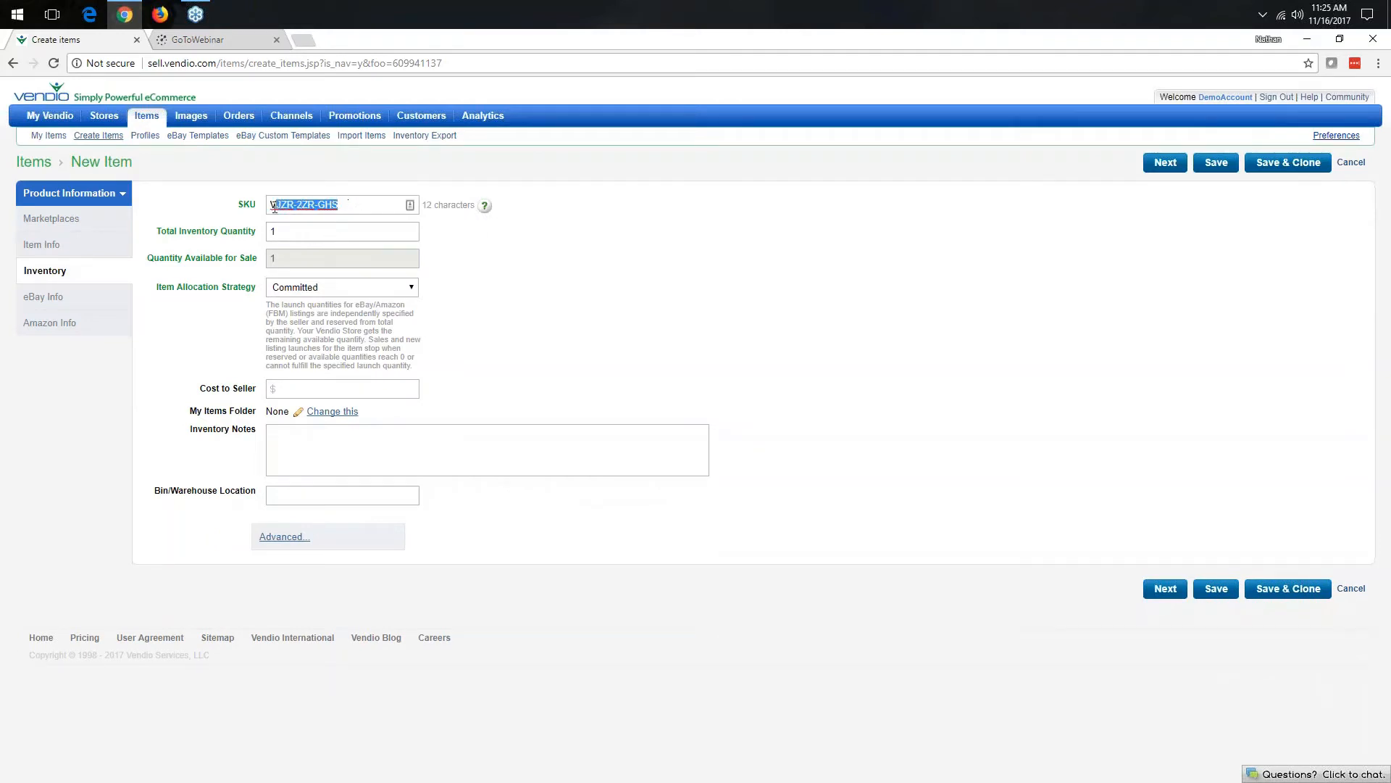
click(361, 208)
drag(157, 233, 250, 239)
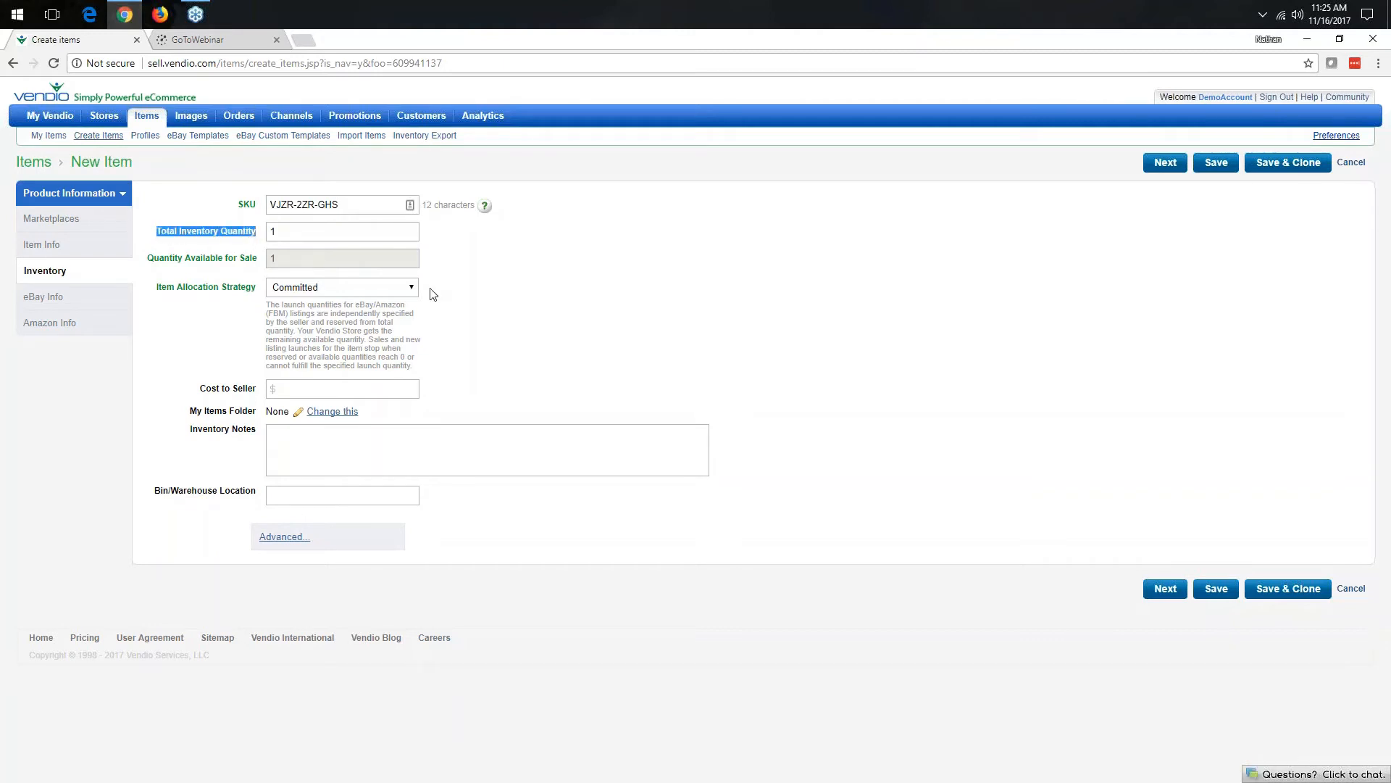
click(337, 246)
double_click(273, 231)
text(10)
drag(294, 261, 267, 261)
click(305, 264)
Step: Set the item allocation strategy to Shared and the cost to seller to 850.00, and continue to the eBay information
click(412, 288)
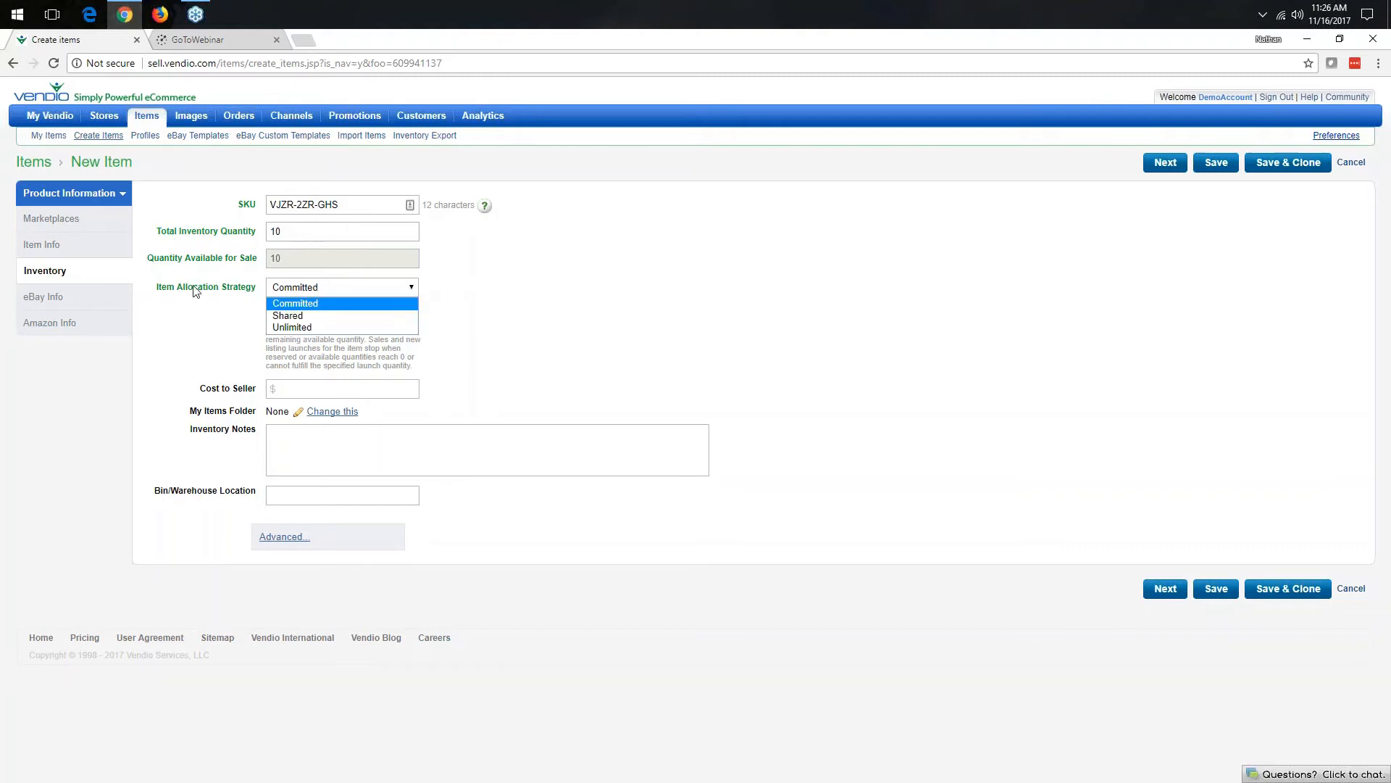
click(310, 317)
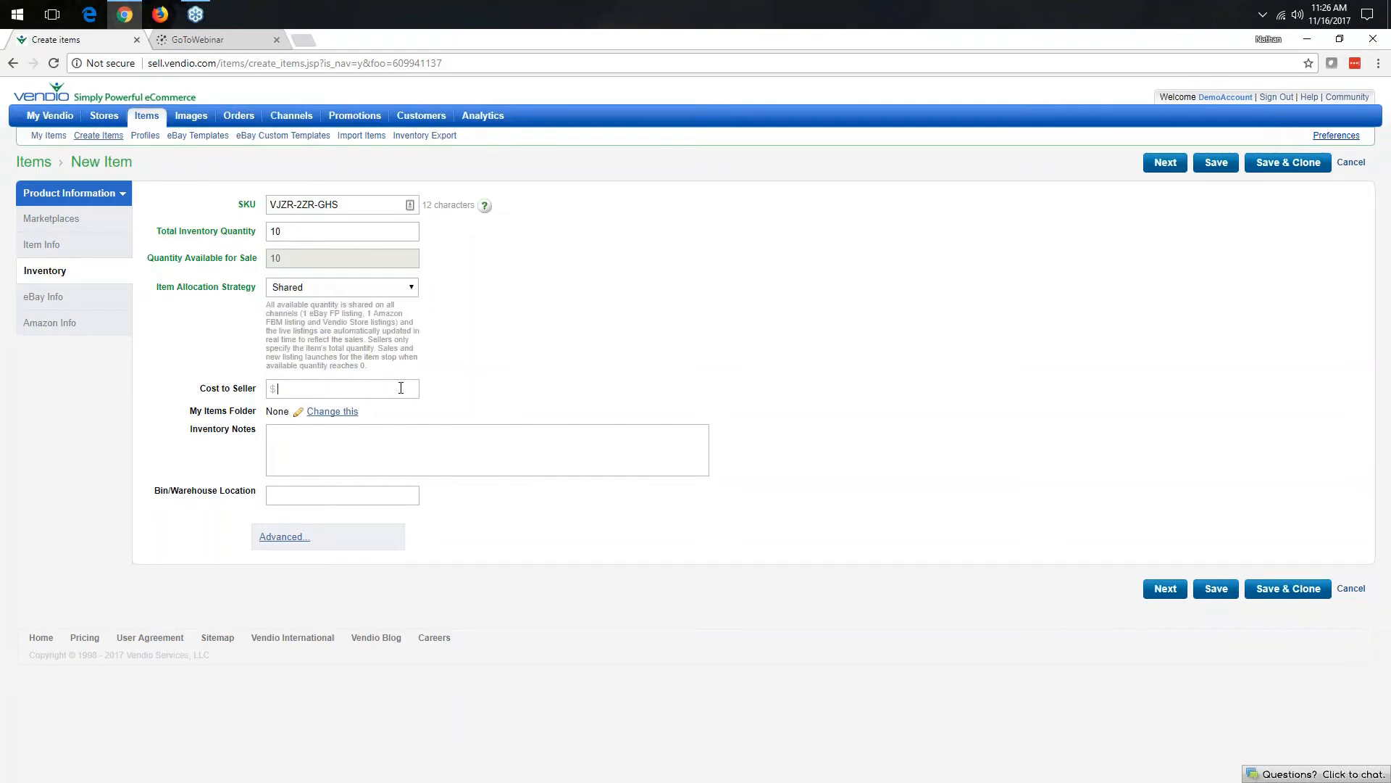
text(850.00)
click(1164, 590)
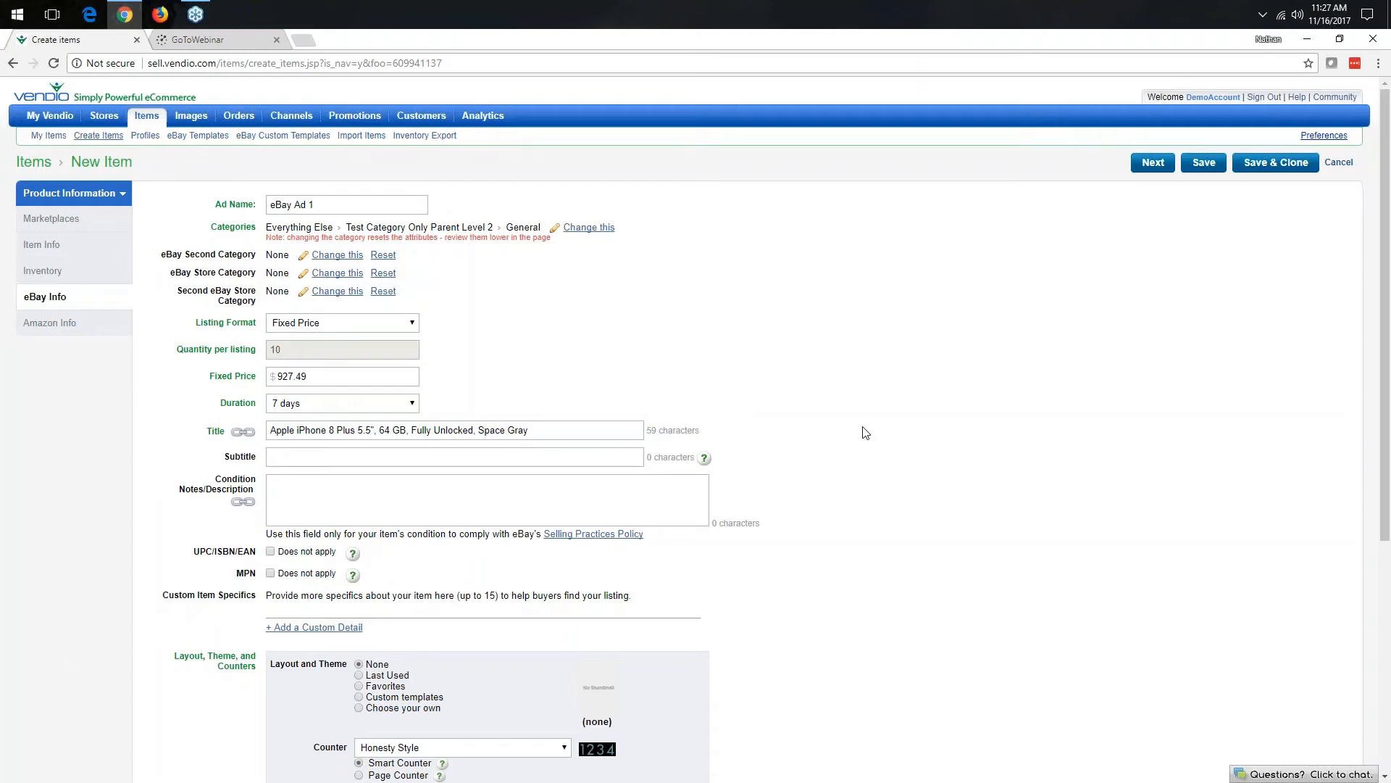
Step: Keep the eBay listing format as Fixed Price and set the listing duration to 30 days
scroll(821, 406, down, 2)
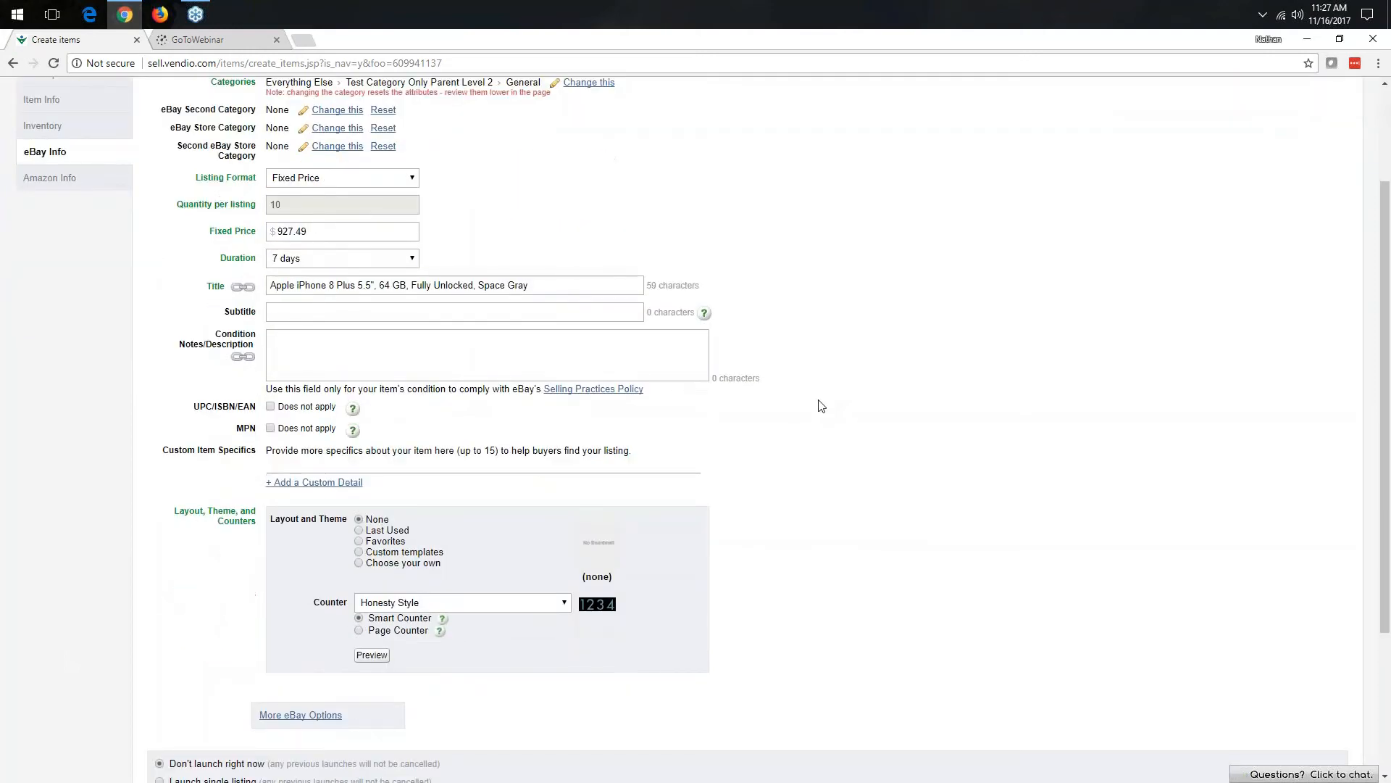
scroll(821, 406, up, 2)
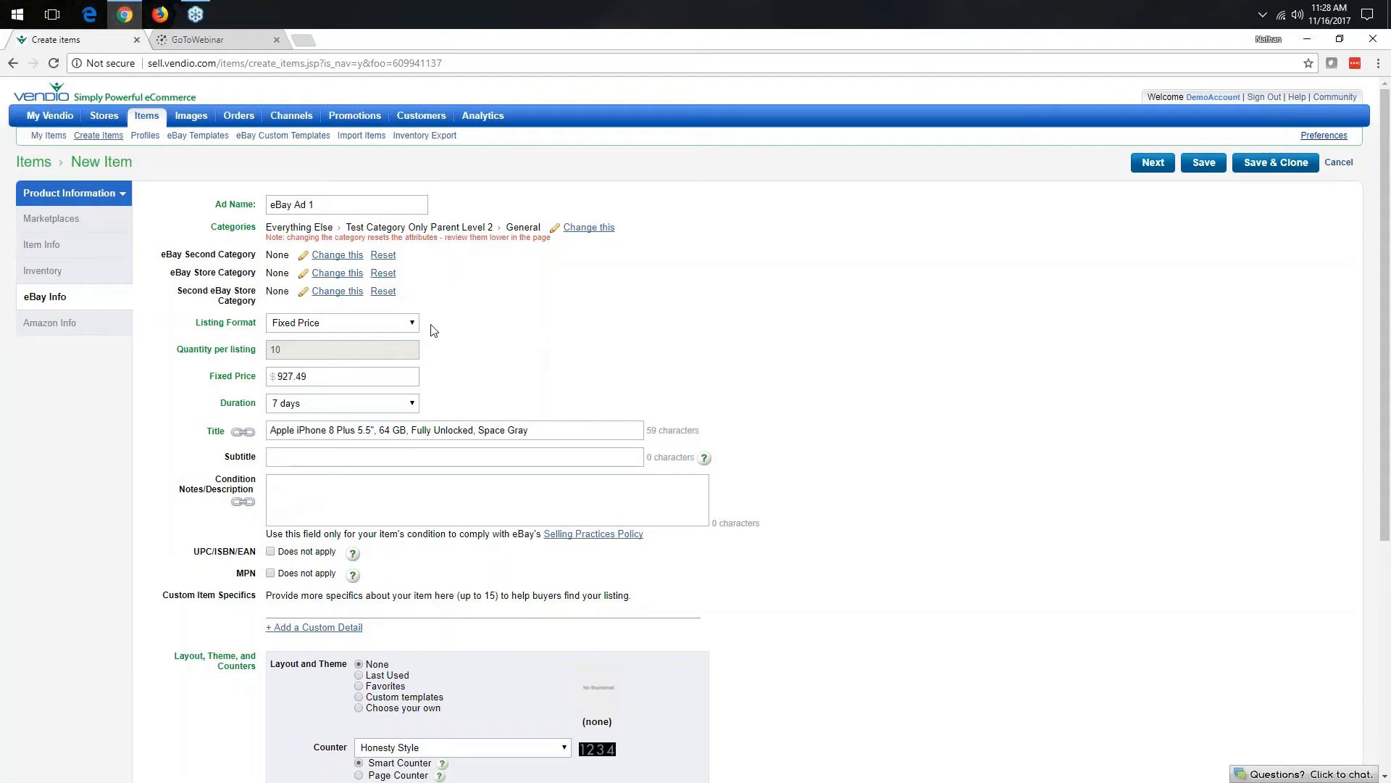
click(321, 326)
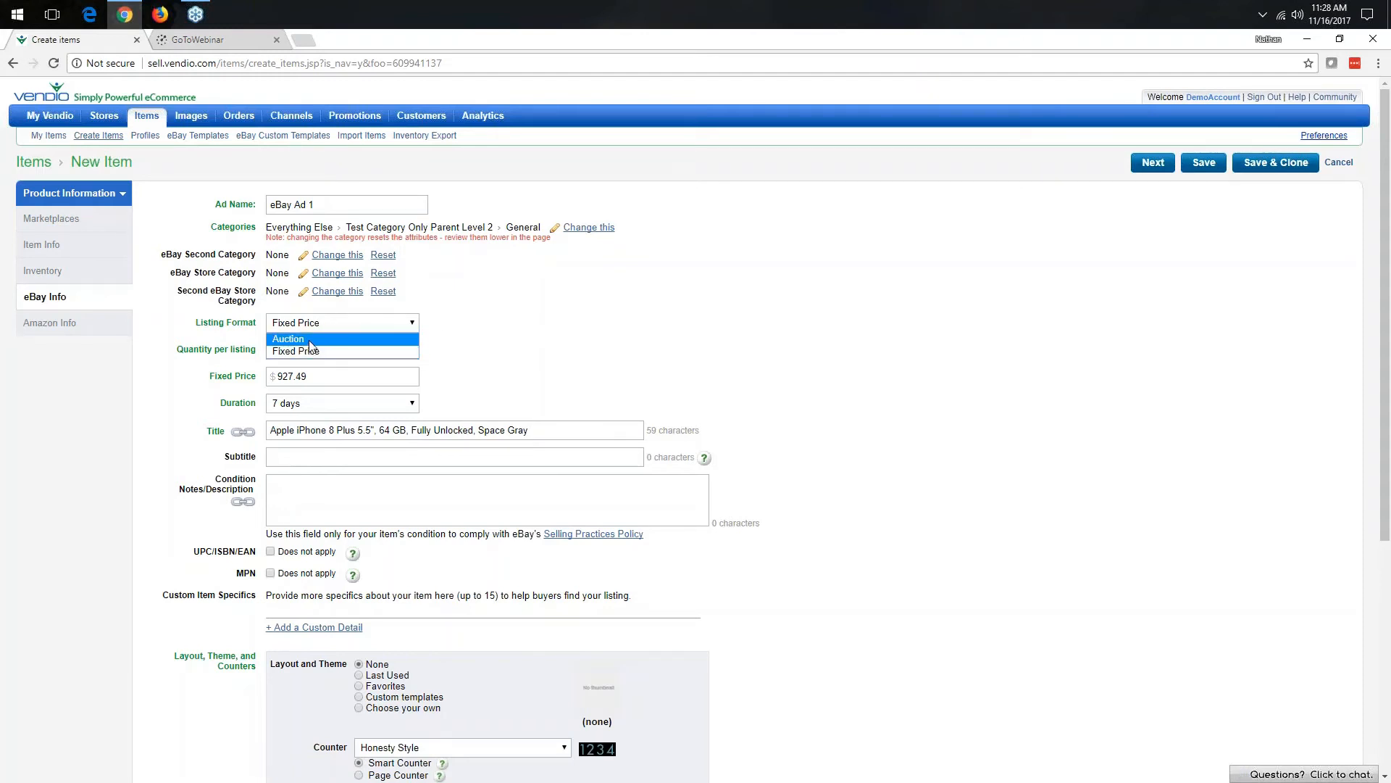
click(440, 342)
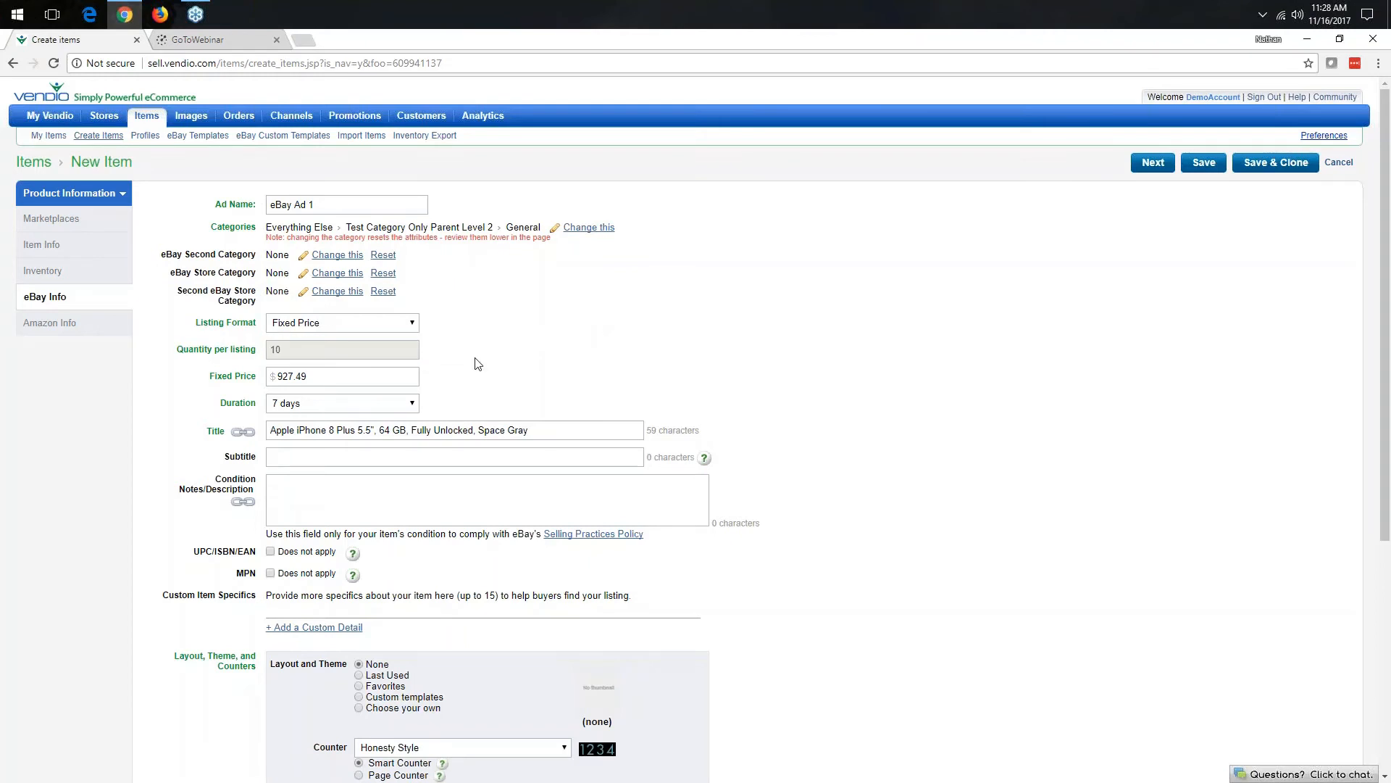
click(331, 404)
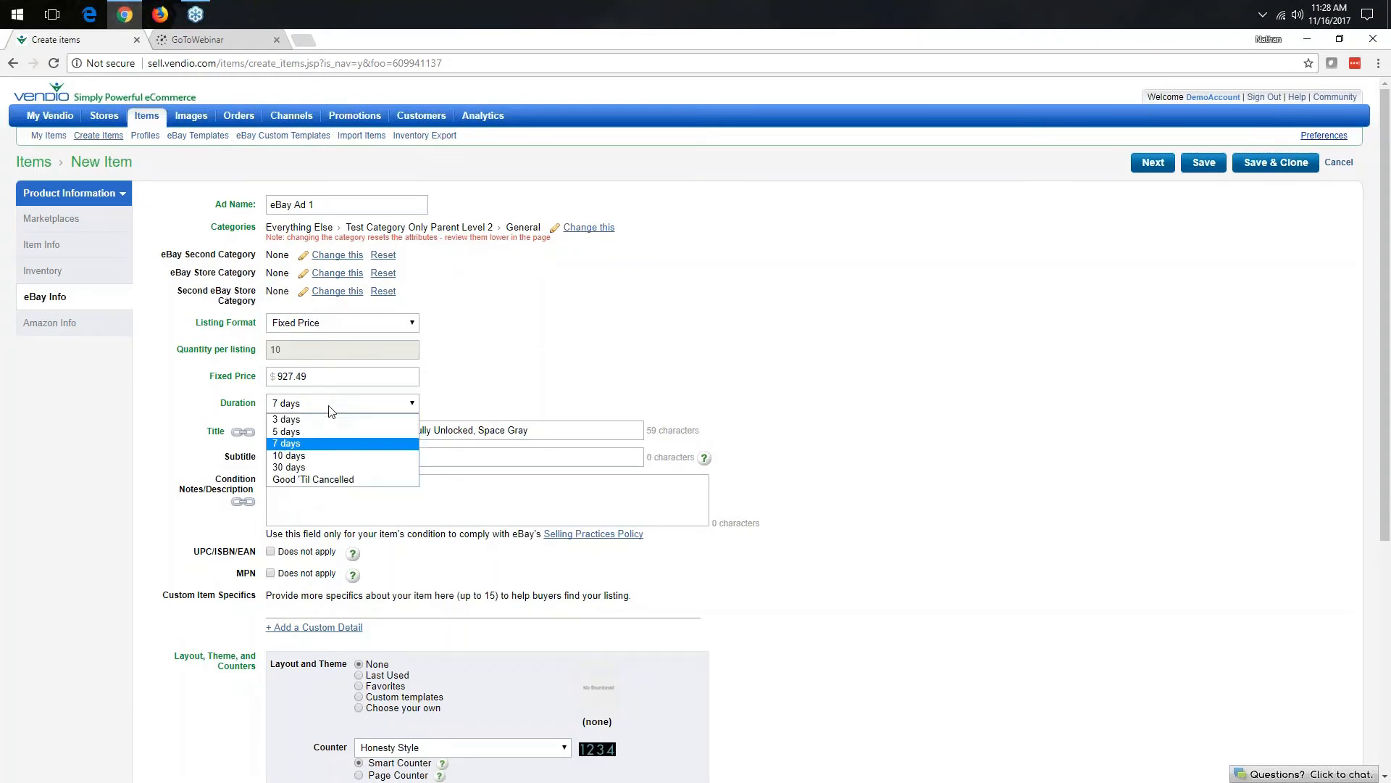
click(319, 468)
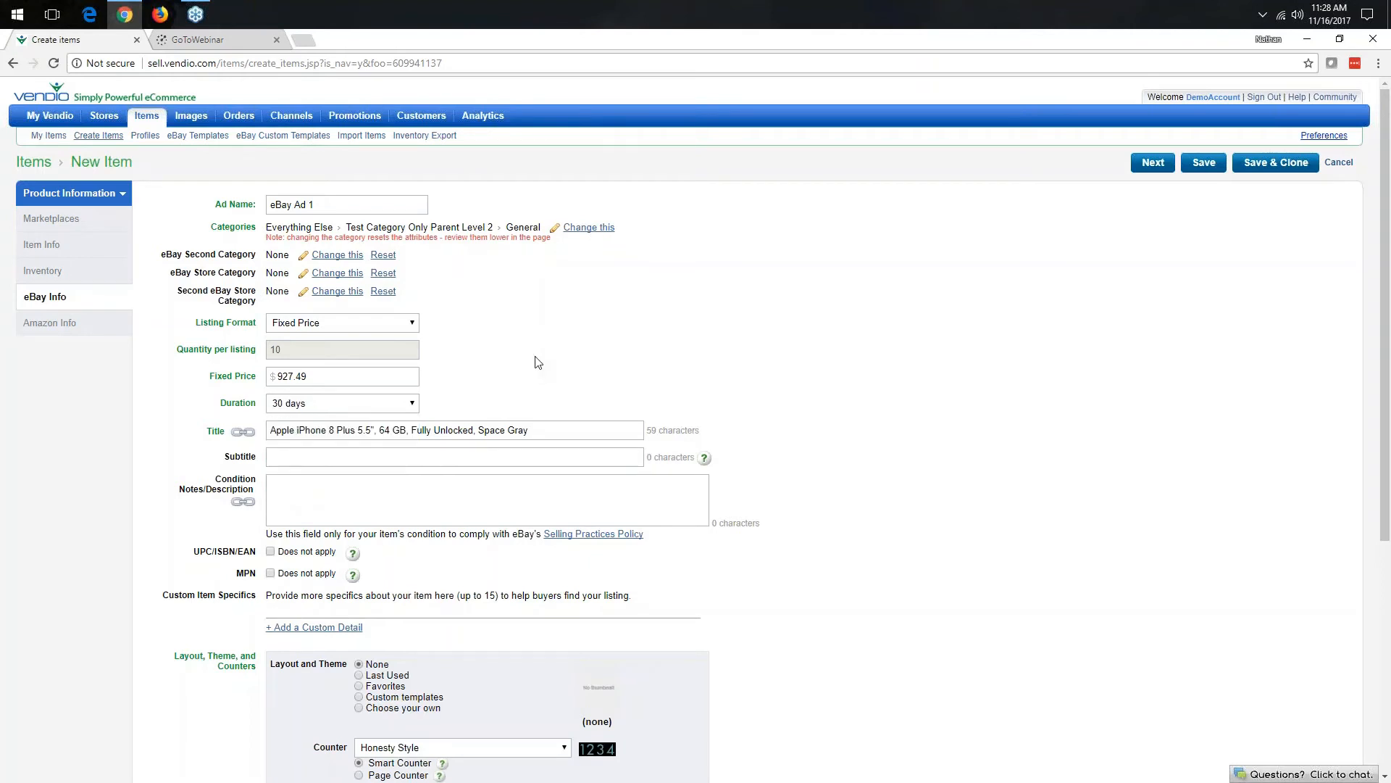
double_click(286, 377)
click(527, 360)
Step: Unlink the eBay title from the item title and shorten it to "Apple iPhone 8 Plus 5.5", 64 GB, Fully Unlocked"
scroll(503, 367, down, 1)
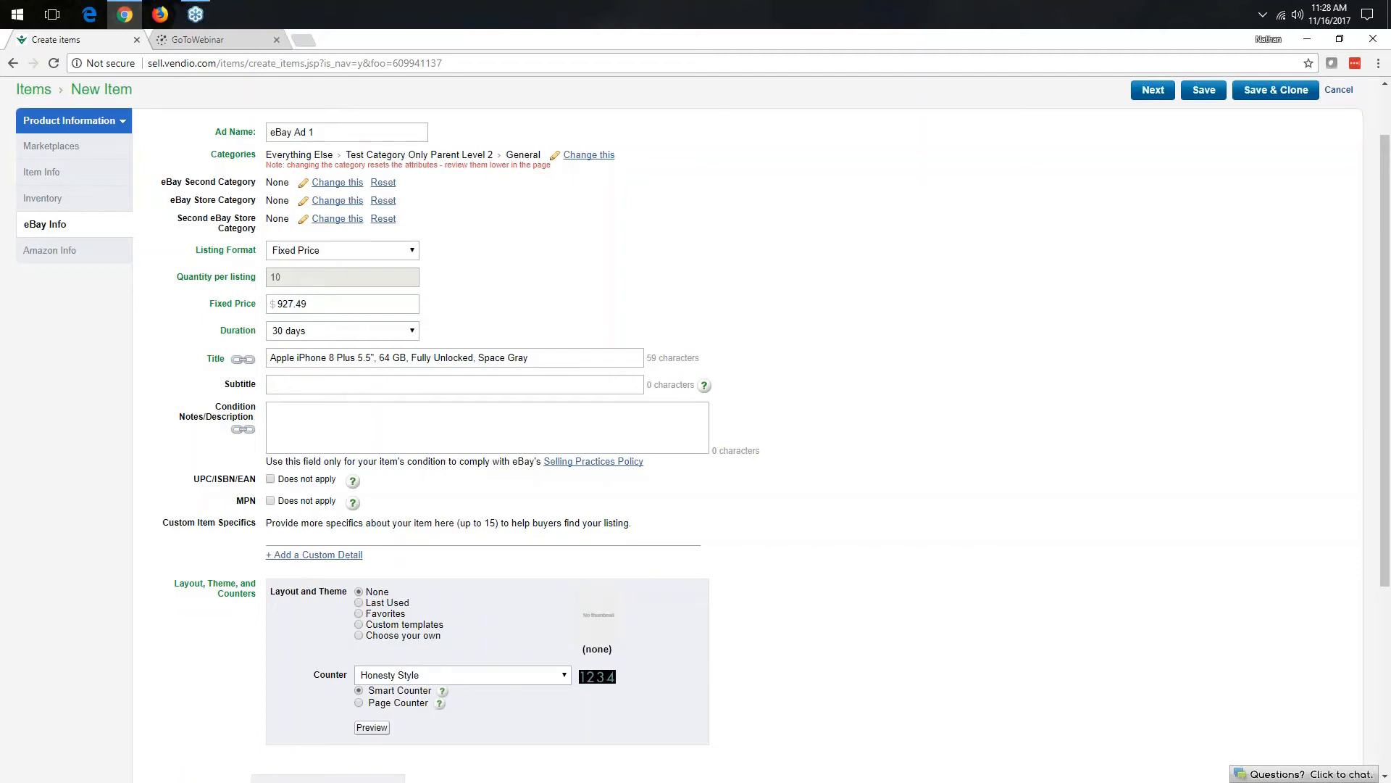
click(244, 361)
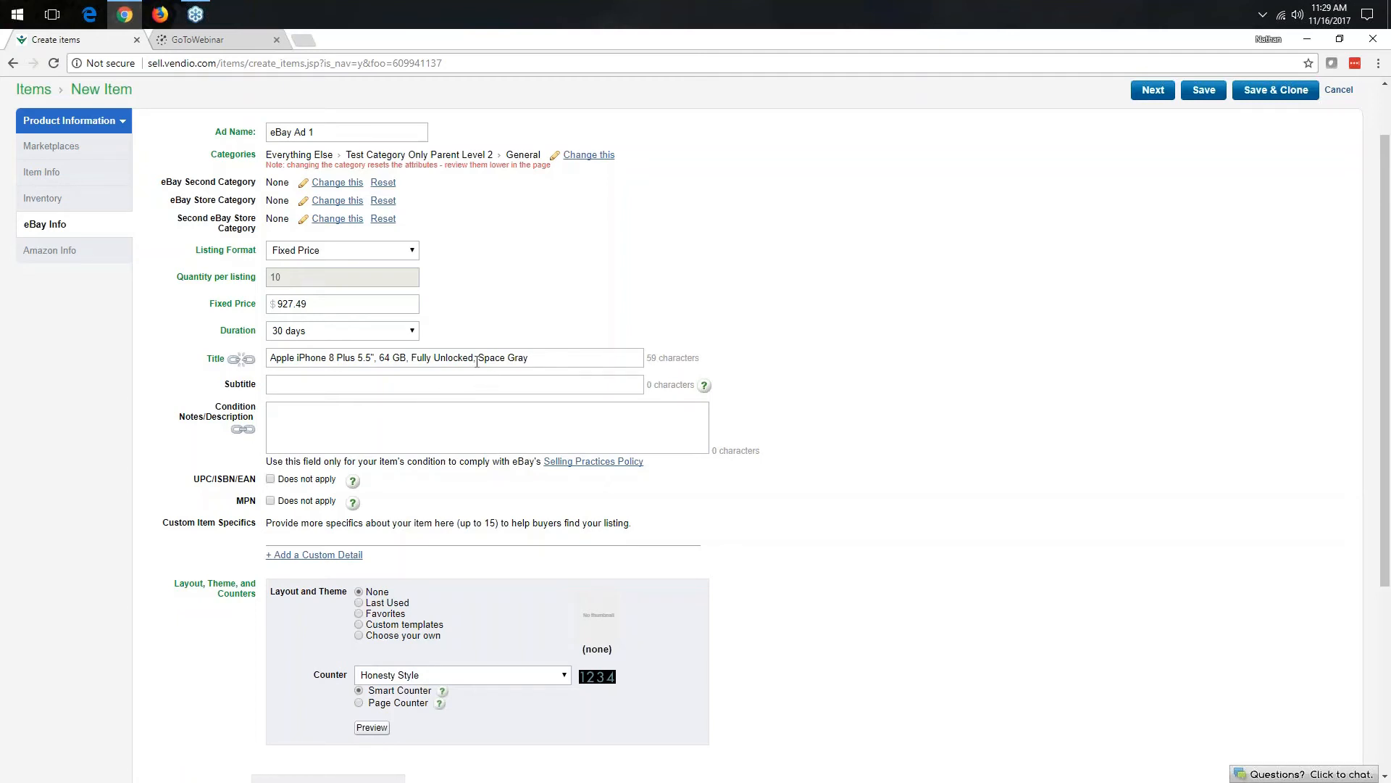
drag(475, 358, 546, 358)
key(BackSpace)
Step: Apply the December Snowflakes theme from the favorites to the eBay listing and keep the Honesty Style counter
scroll(254, 443, down, 2)
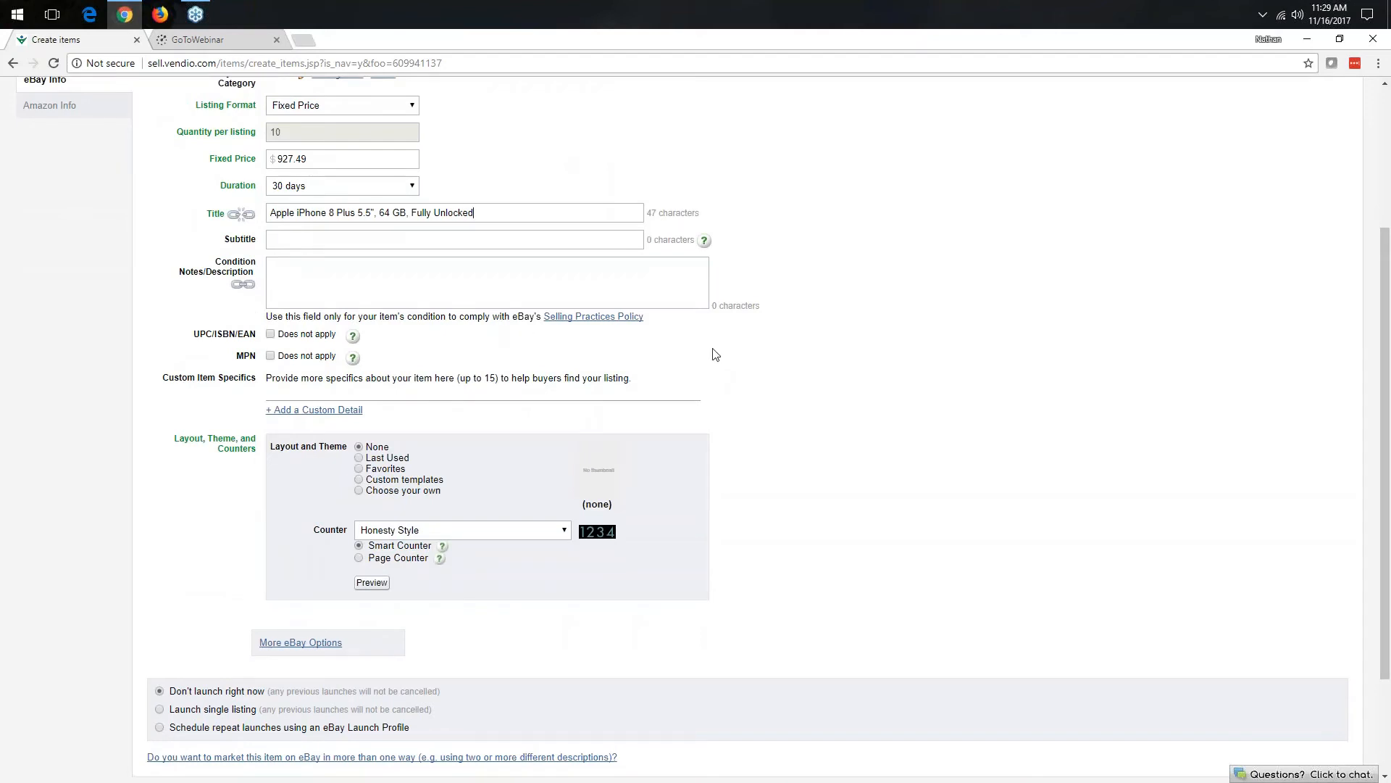
scroll(714, 354, down, 1)
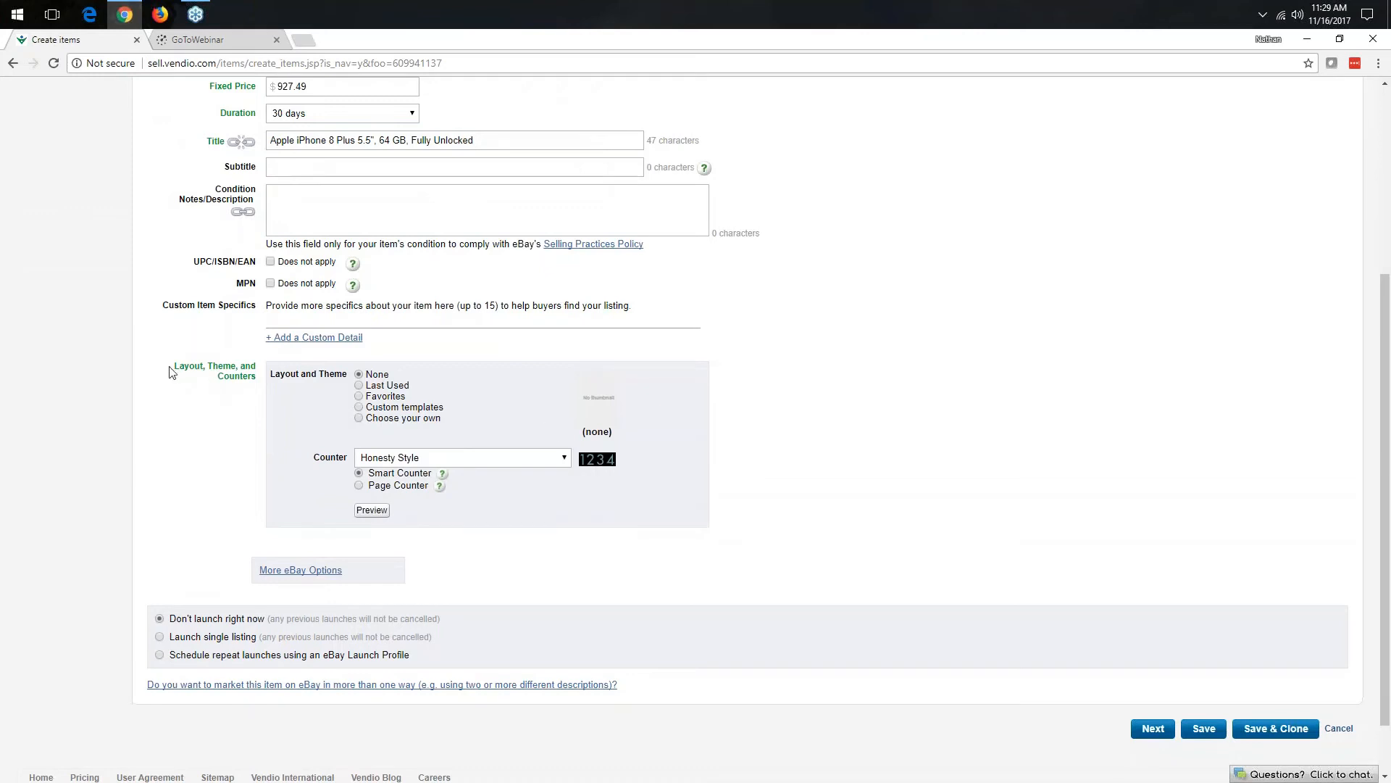
drag(171, 367, 273, 394)
click(296, 404)
click(359, 396)
click(527, 417)
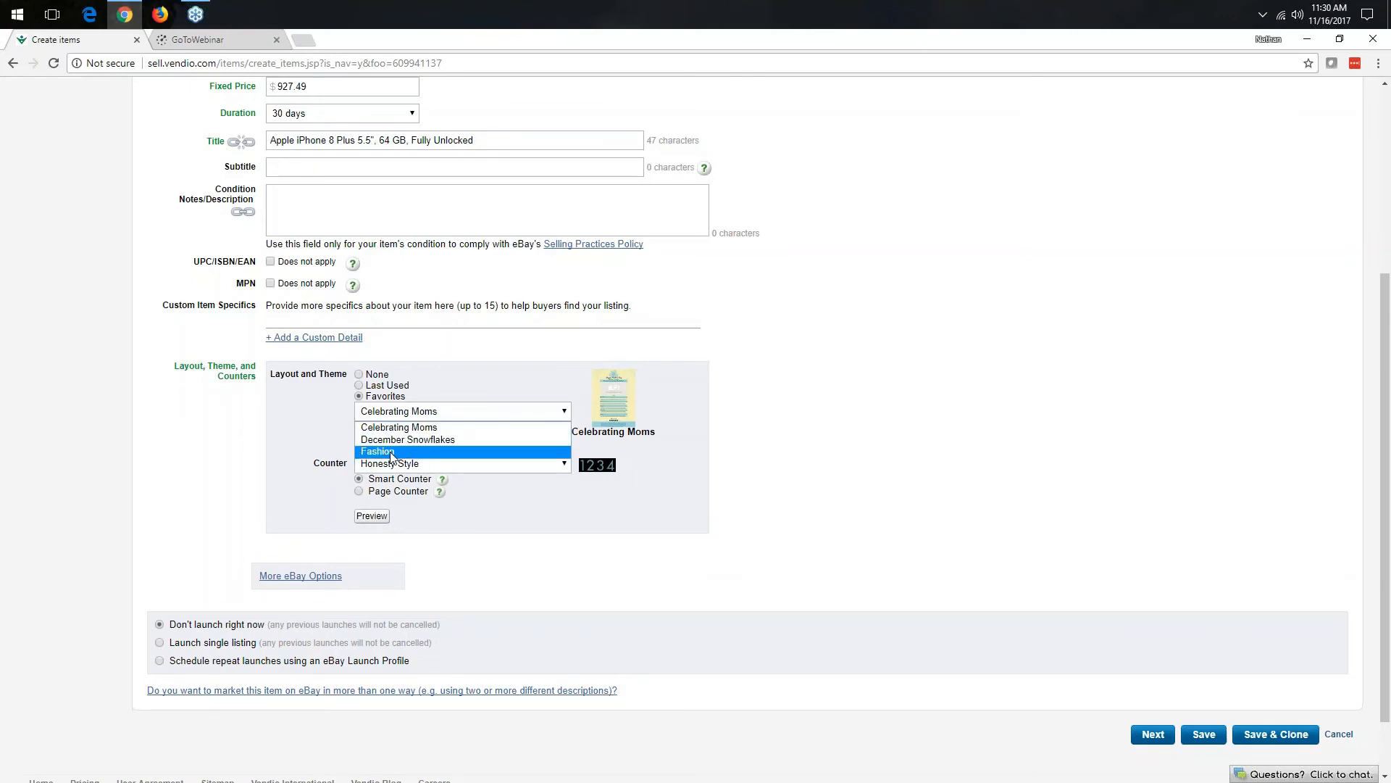
click(427, 440)
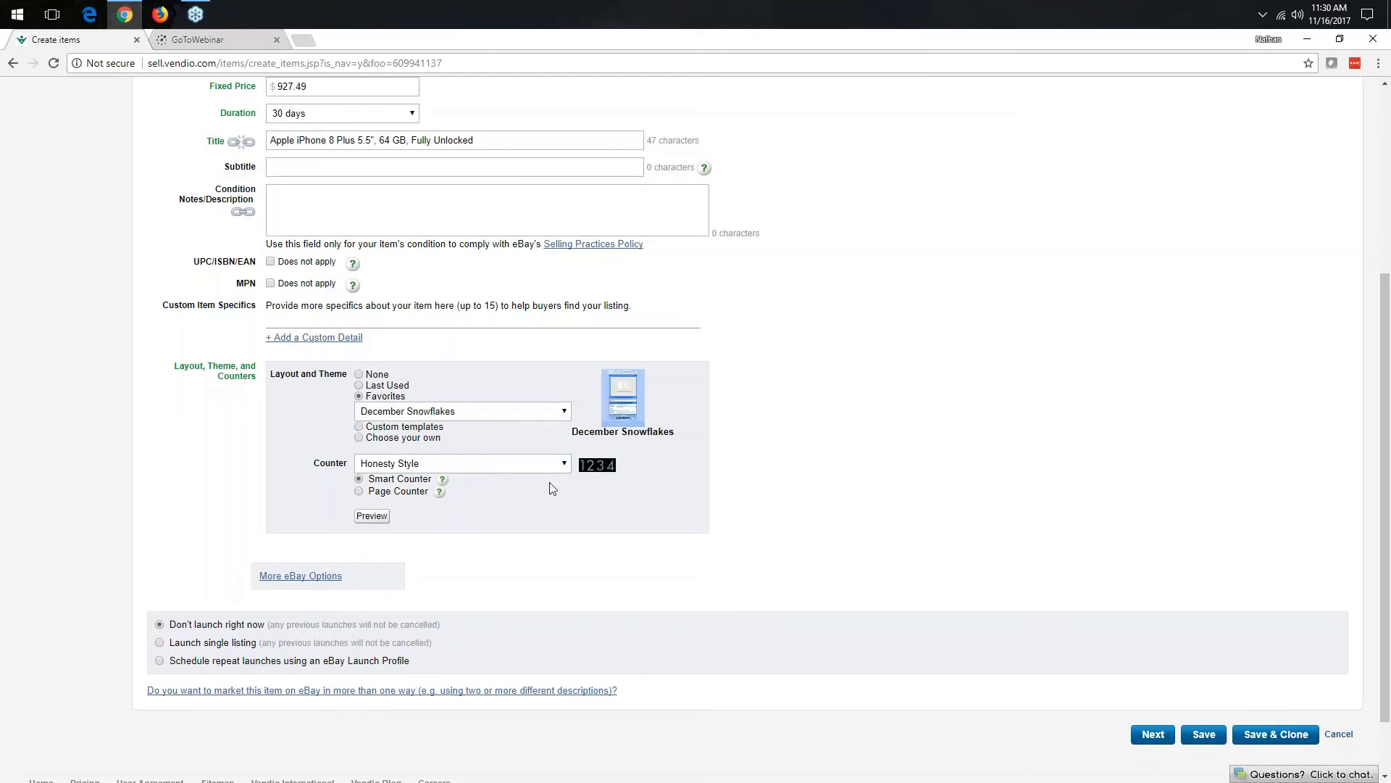
click(510, 472)
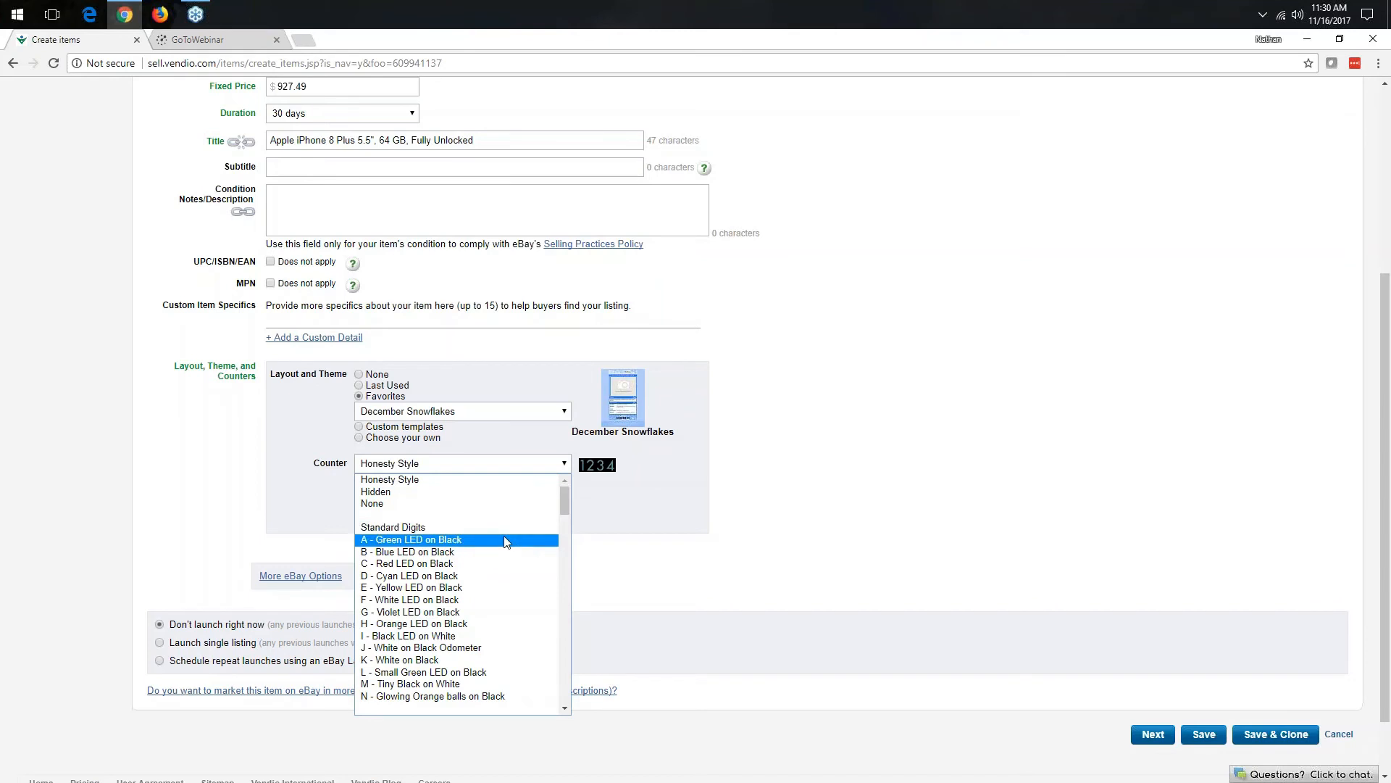
scroll(505, 542, down, 15)
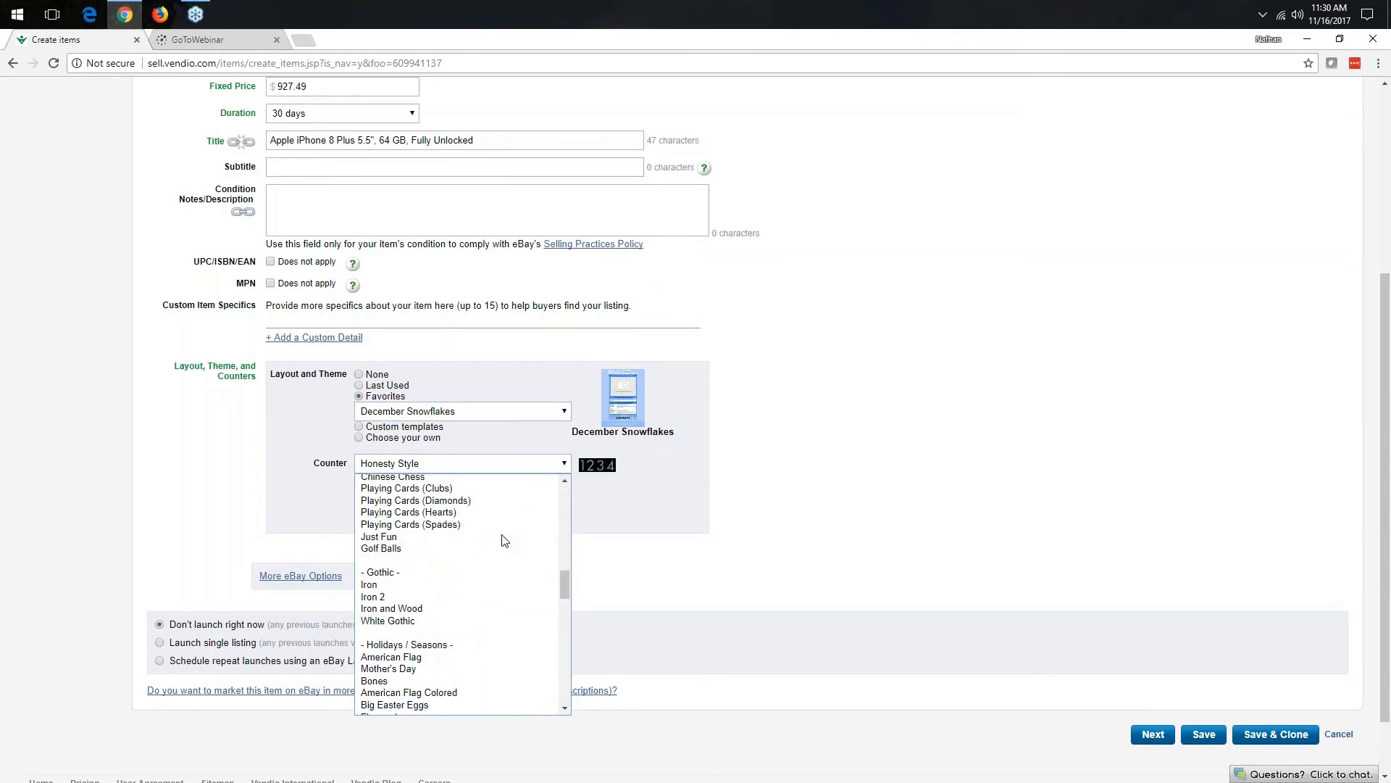
scroll(505, 542, down, 5)
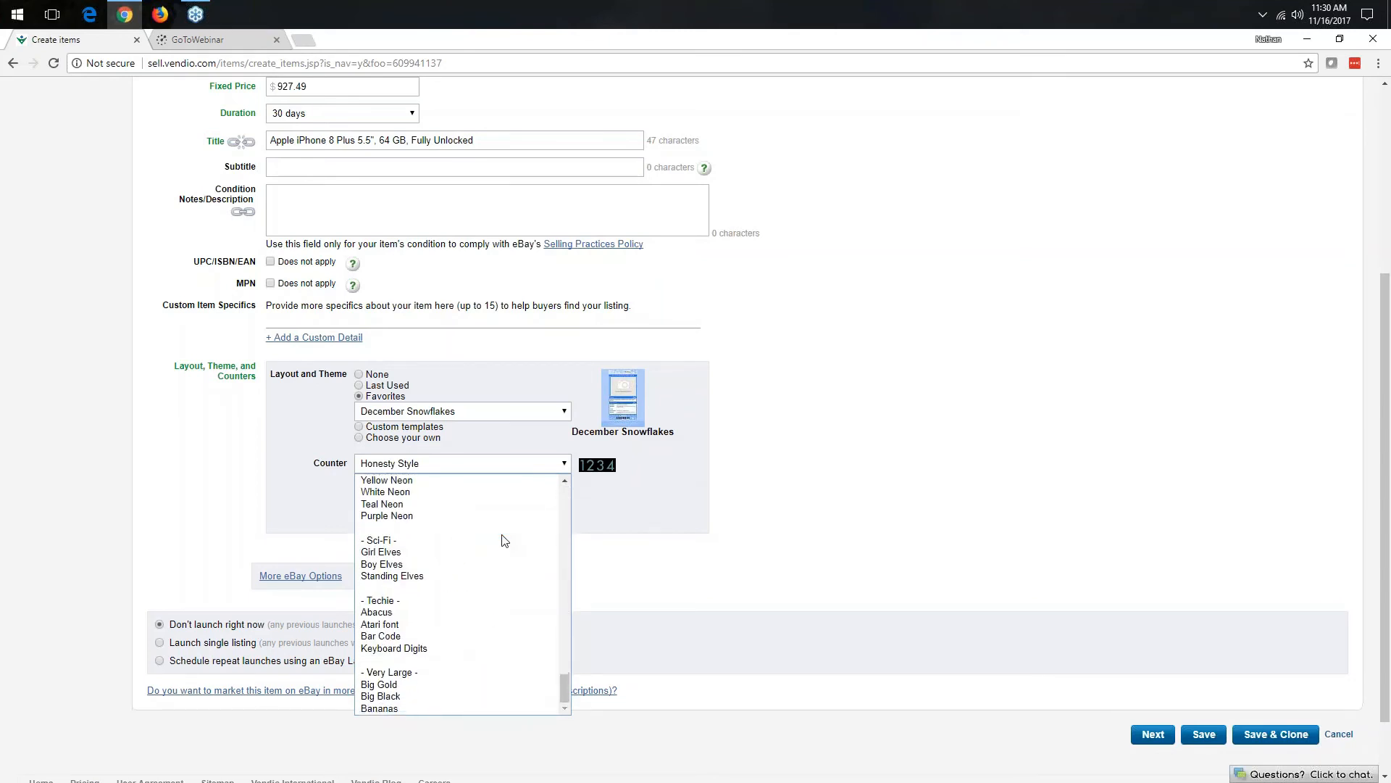
scroll(492, 558, up, 10)
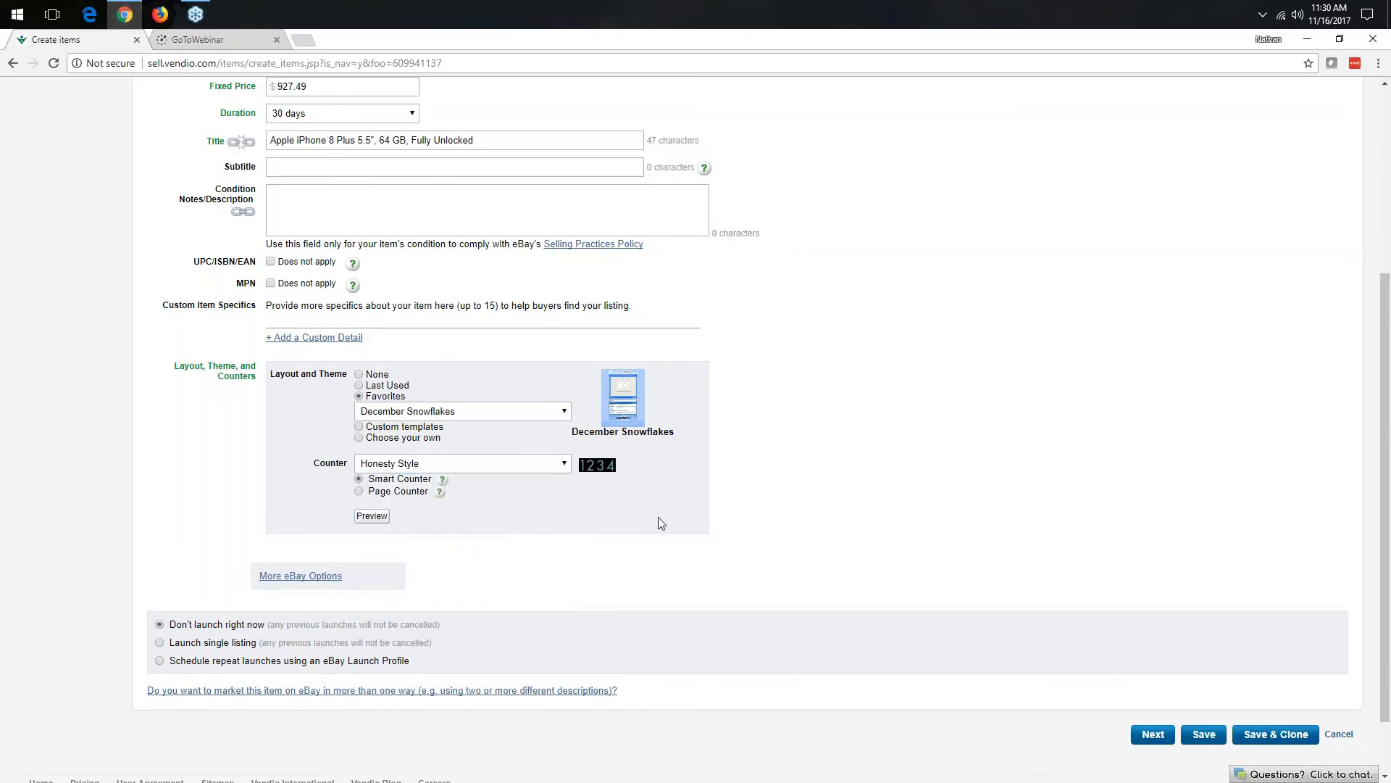
Step: Expand the additional eBay options and review the shipping, tax, payment, policies, description, images and market profile settings
scroll(355, 520, down, 1)
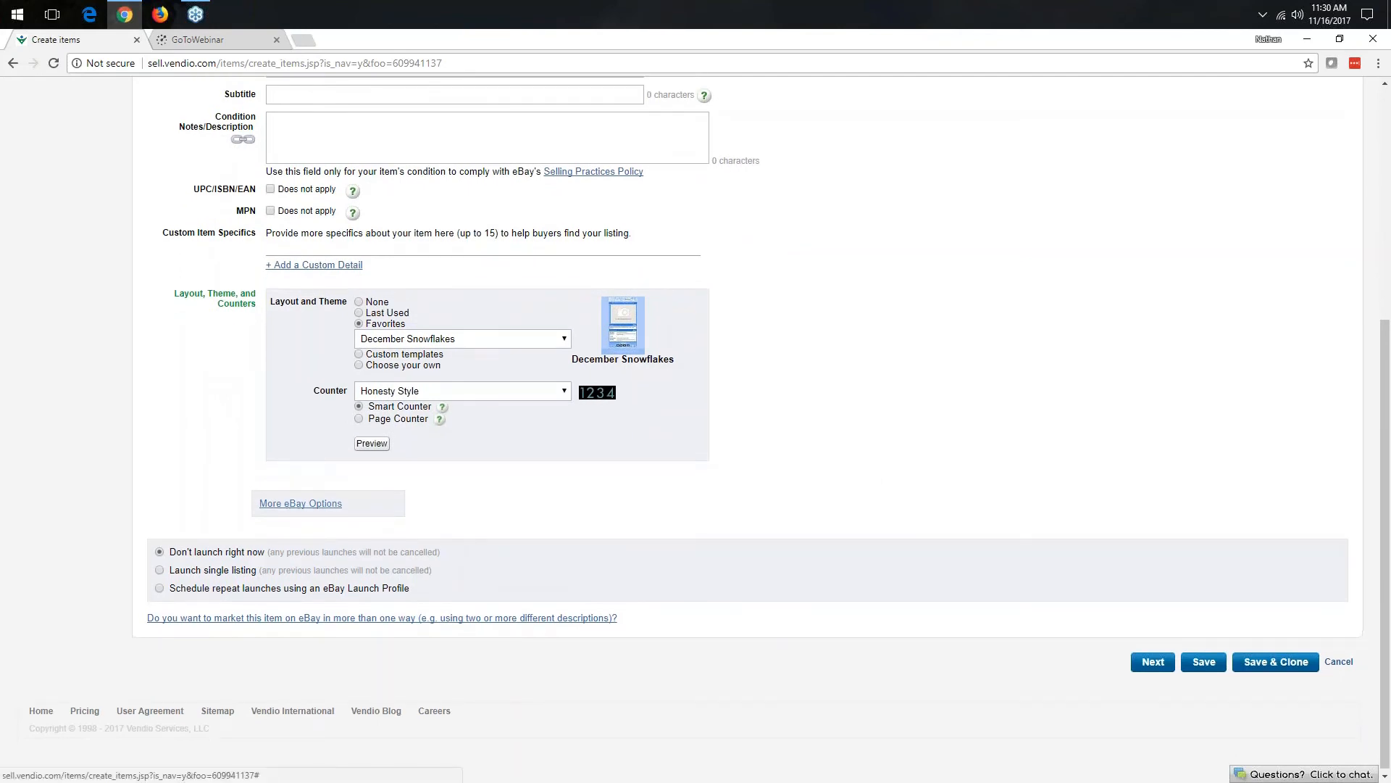
click(301, 503)
scroll(153, 514, down, 1)
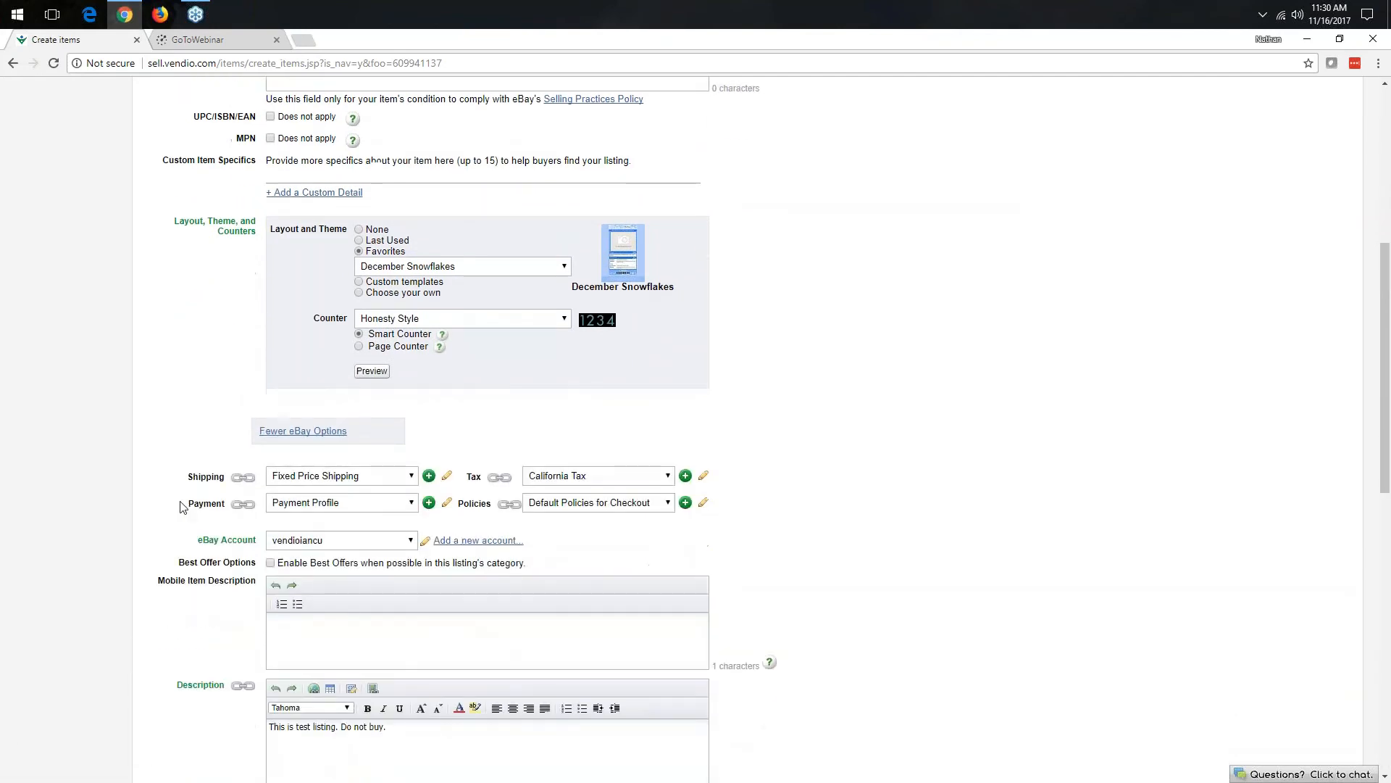
scroll(182, 506, down, 1)
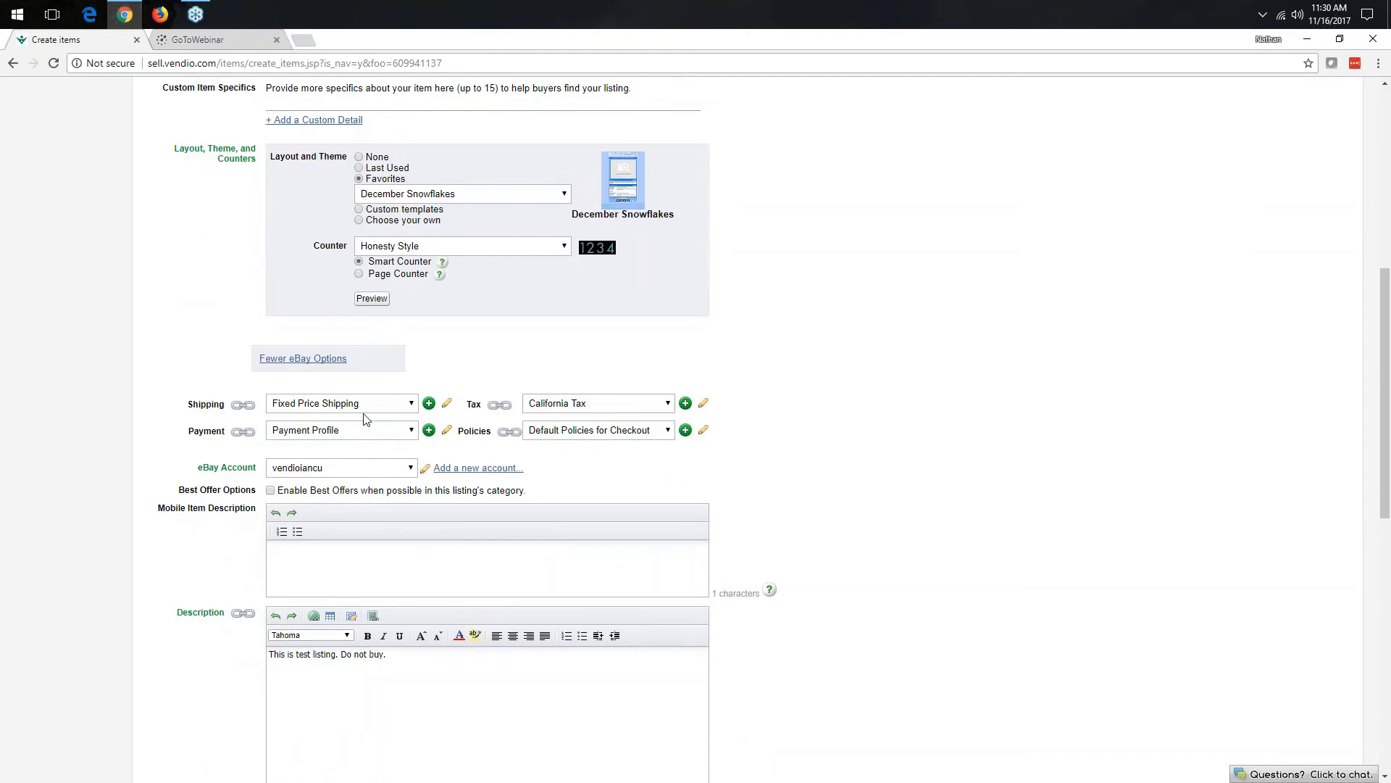
scroll(408, 411, down, 1)
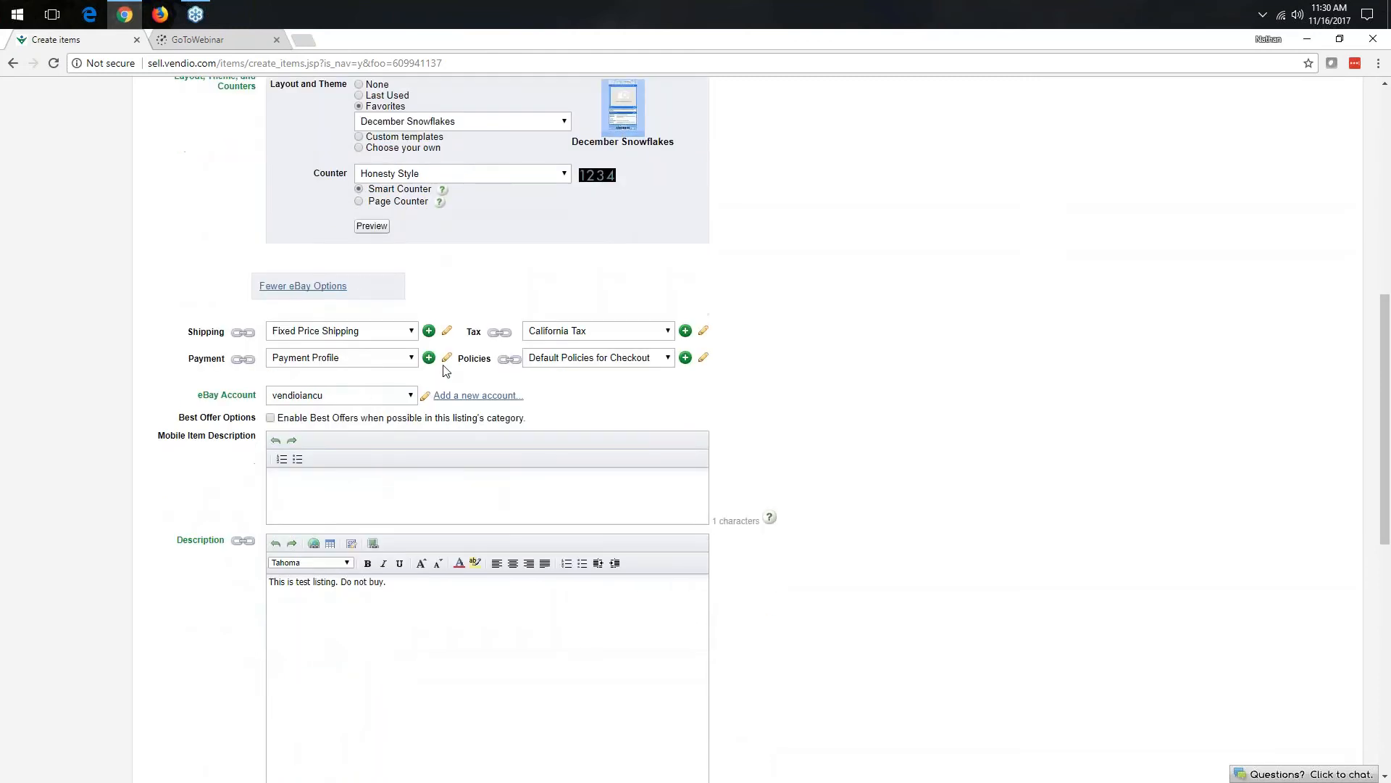
scroll(417, 370, down, 4)
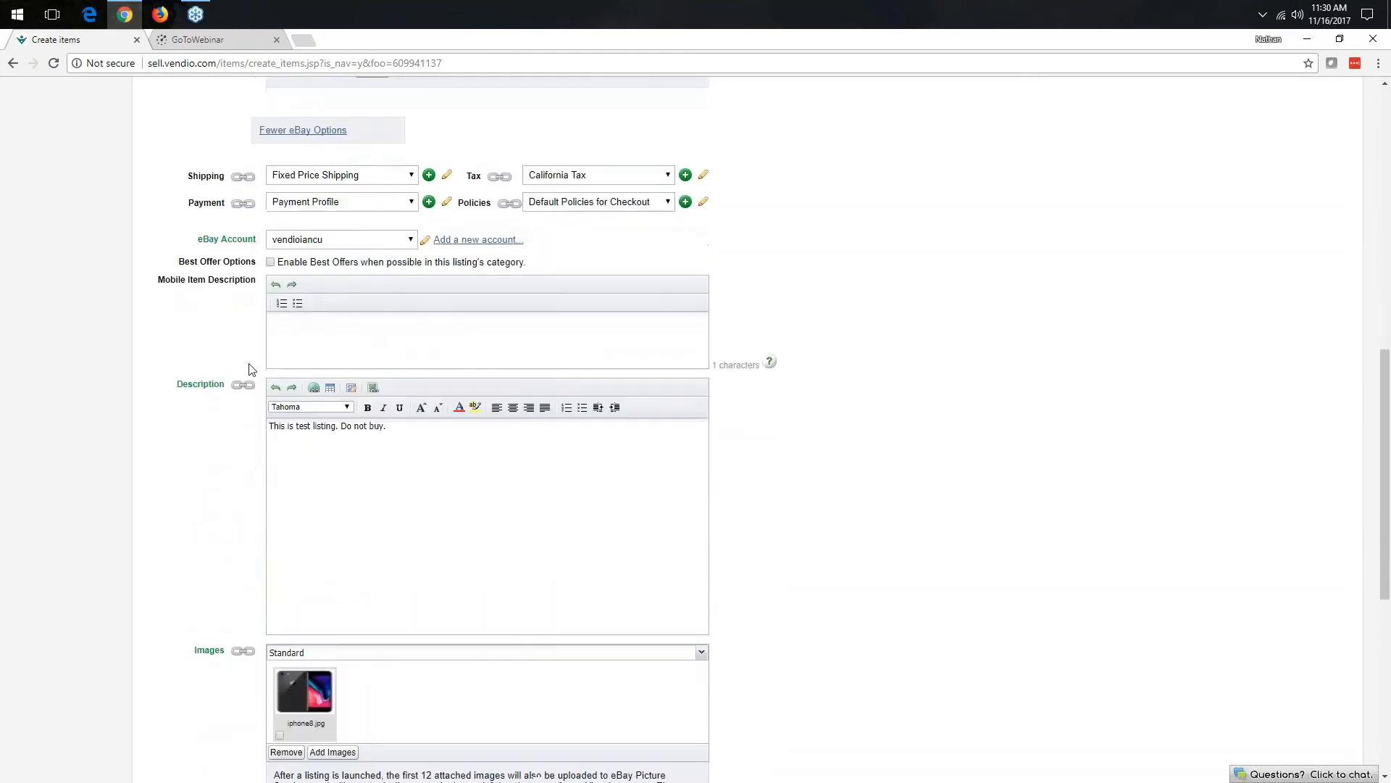
drag(399, 296, 258, 300)
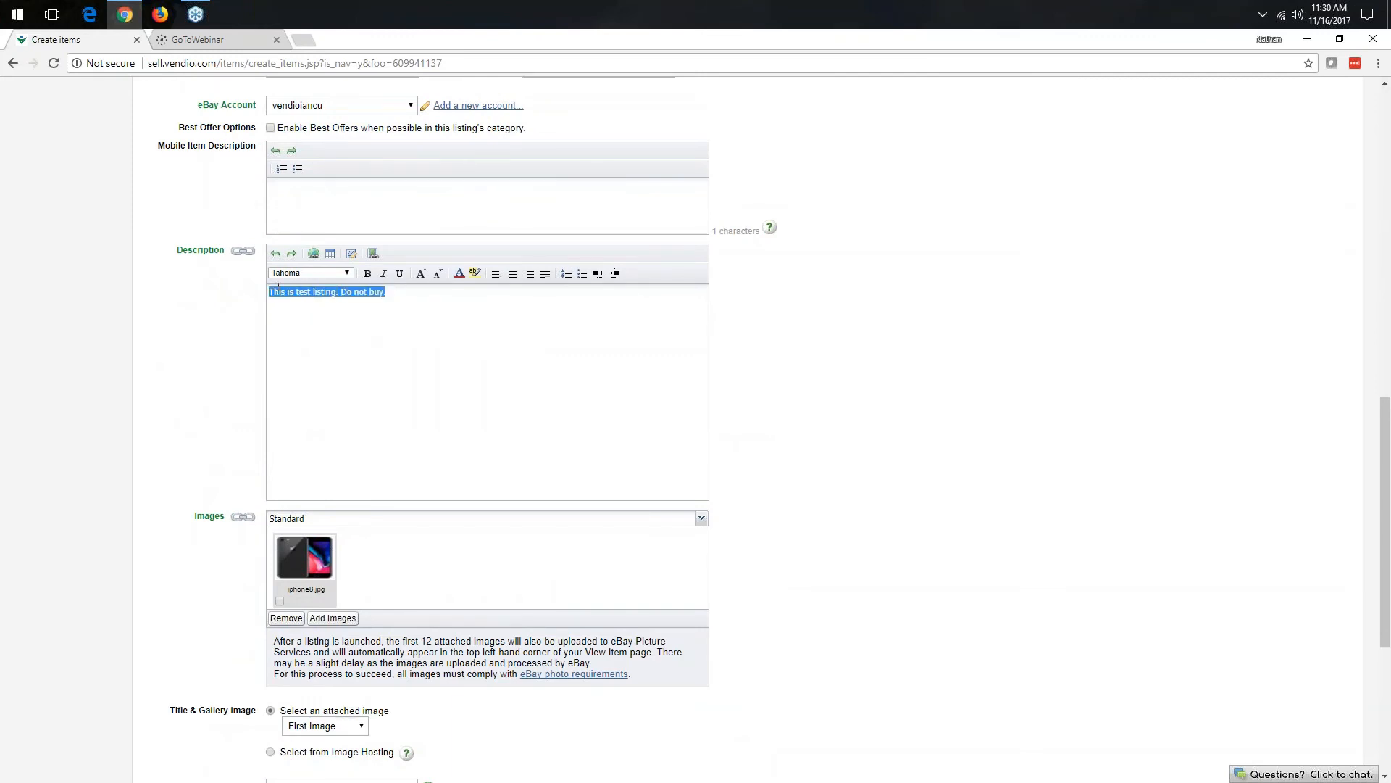
scroll(384, 386, down, 1)
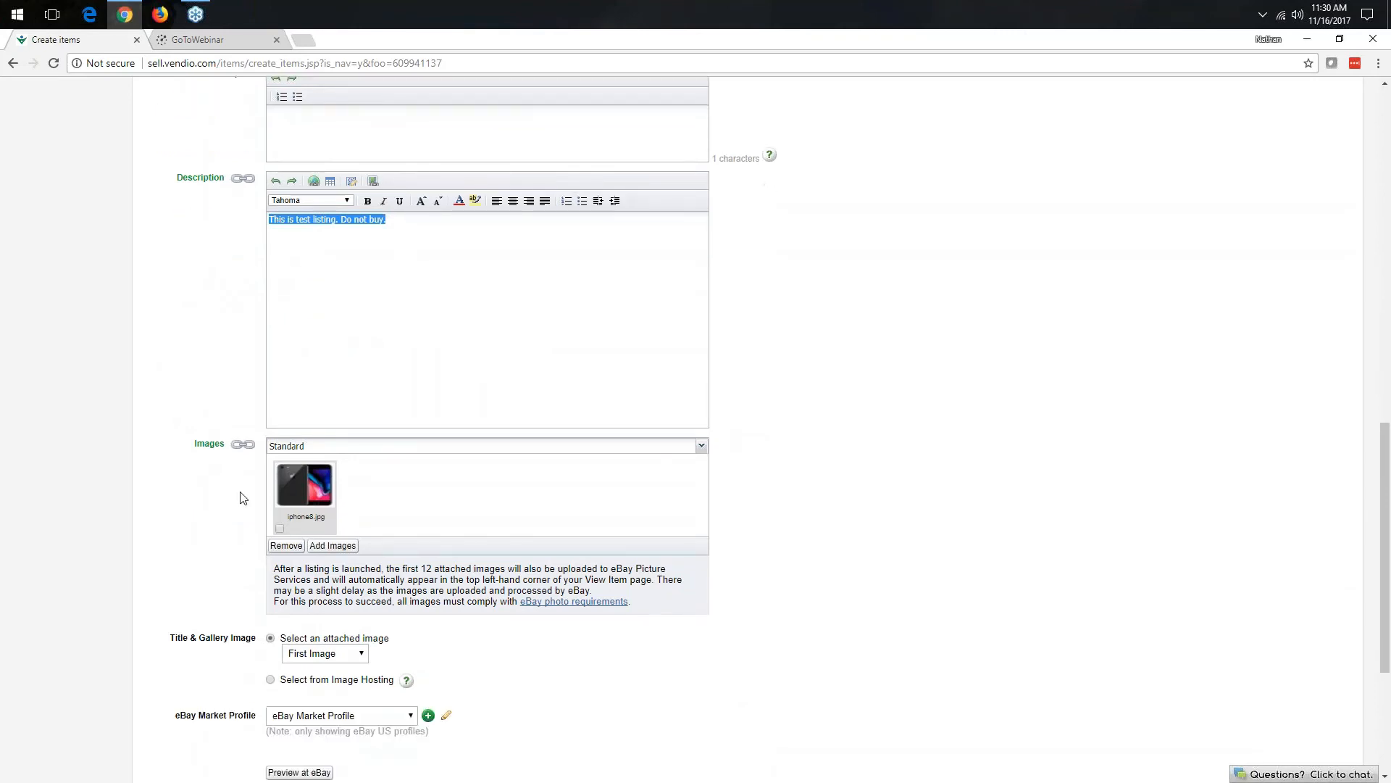
scroll(306, 398, down, 1)
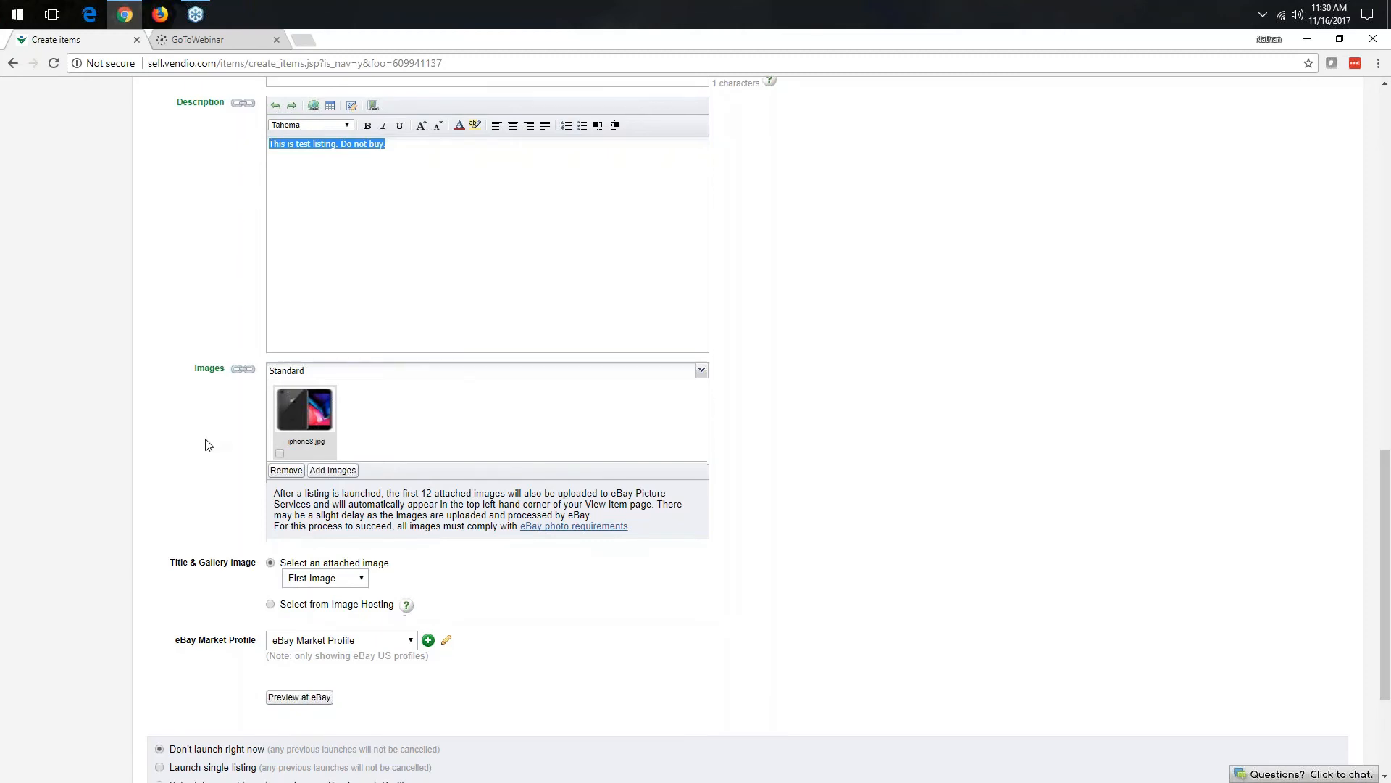
scroll(206, 445, down, 3)
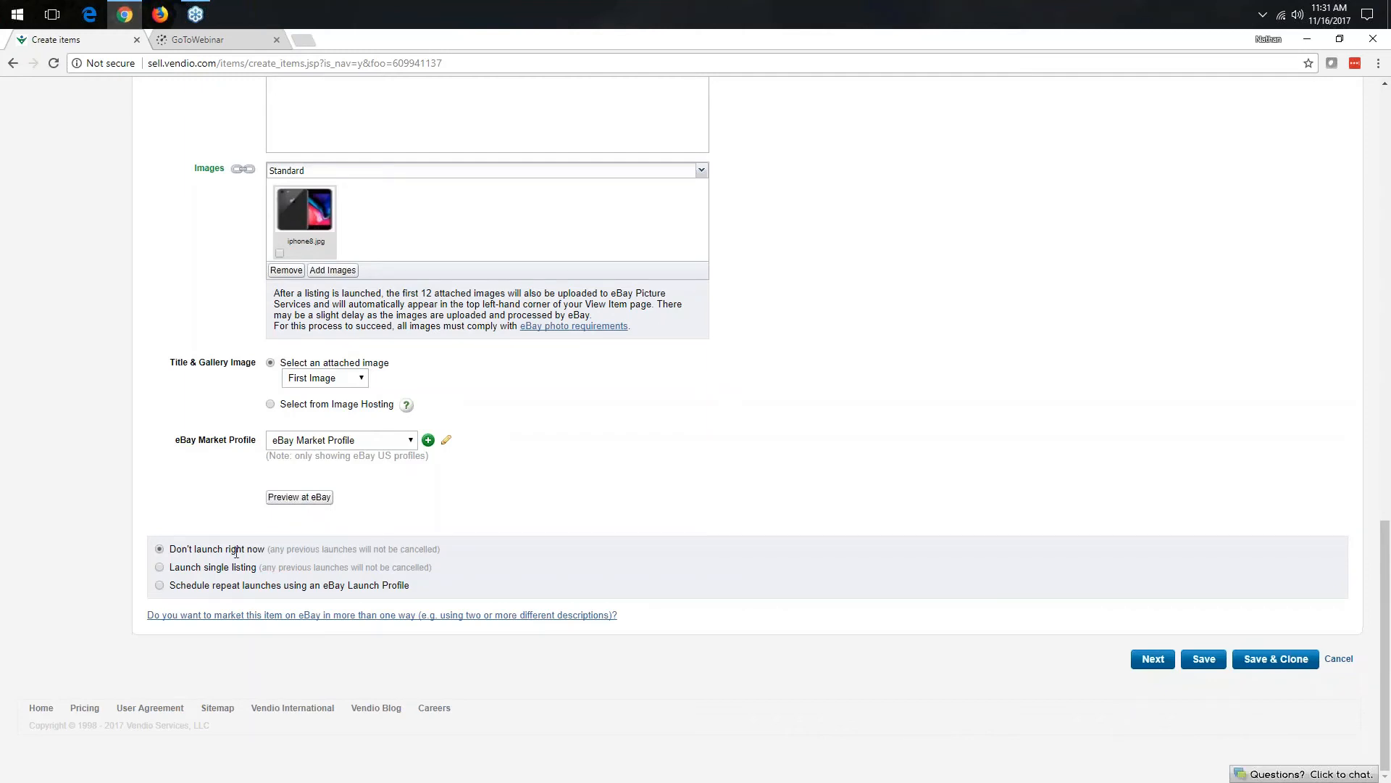
Step: Examine the launch options for a single listing and return the eBay listing to Don't launch right now
drag(236, 553, 483, 583)
click(479, 582)
drag(172, 548, 272, 551)
click(186, 570)
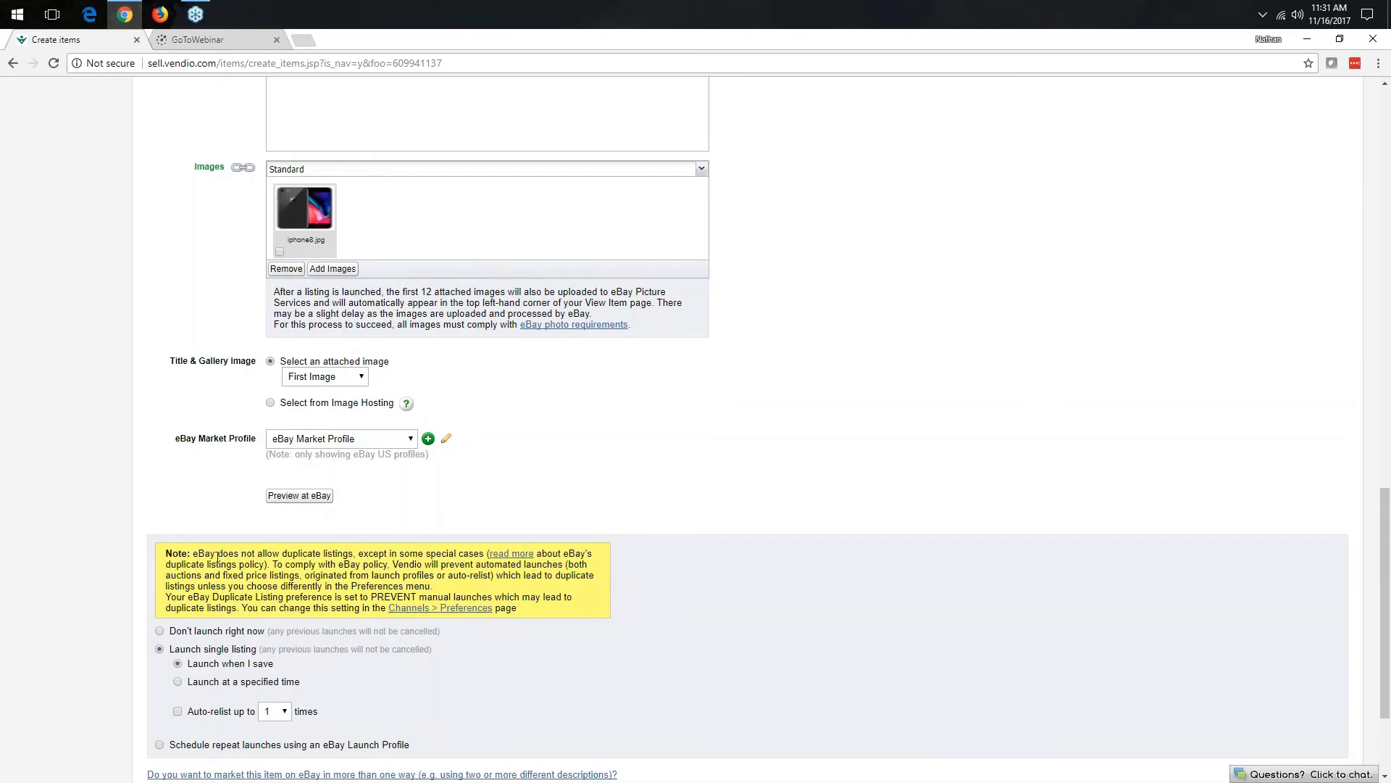
scroll(214, 555, down, 2)
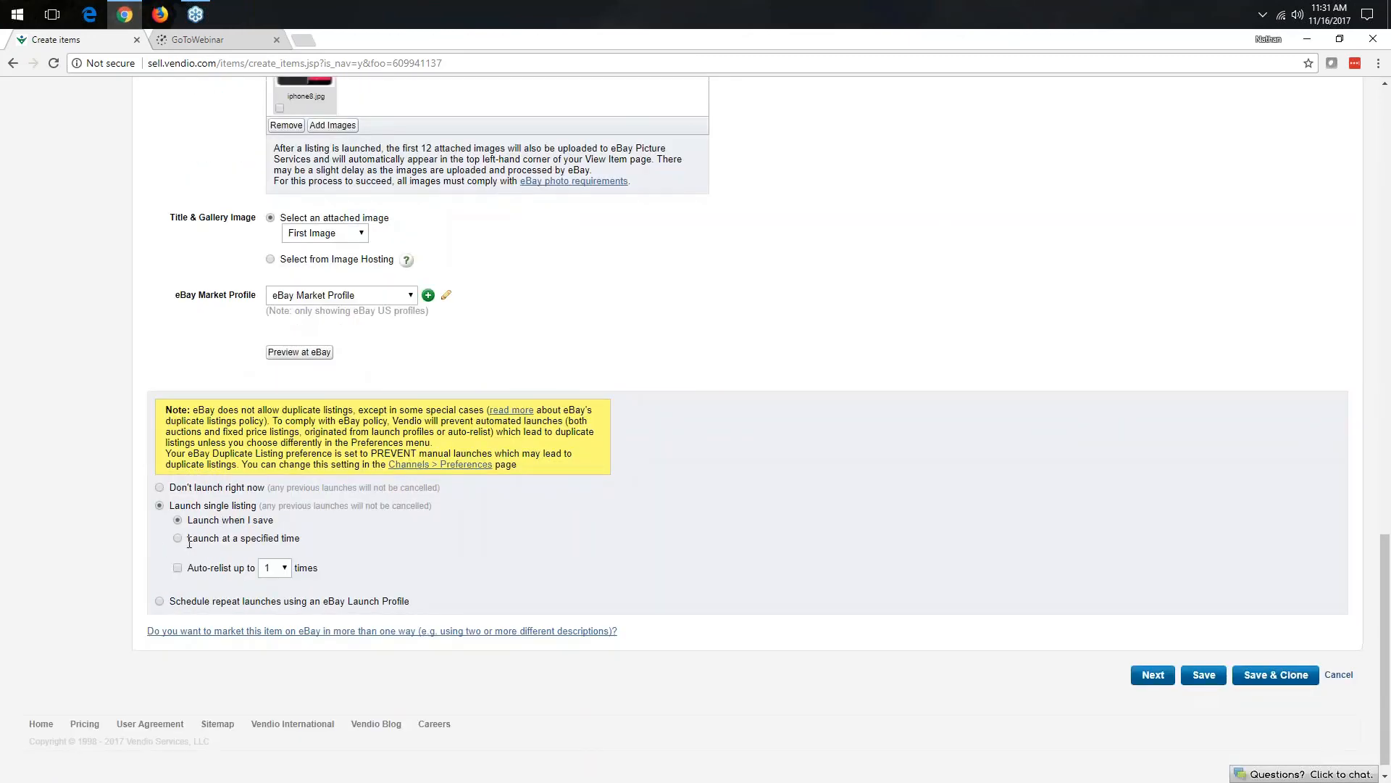
drag(189, 542, 353, 540)
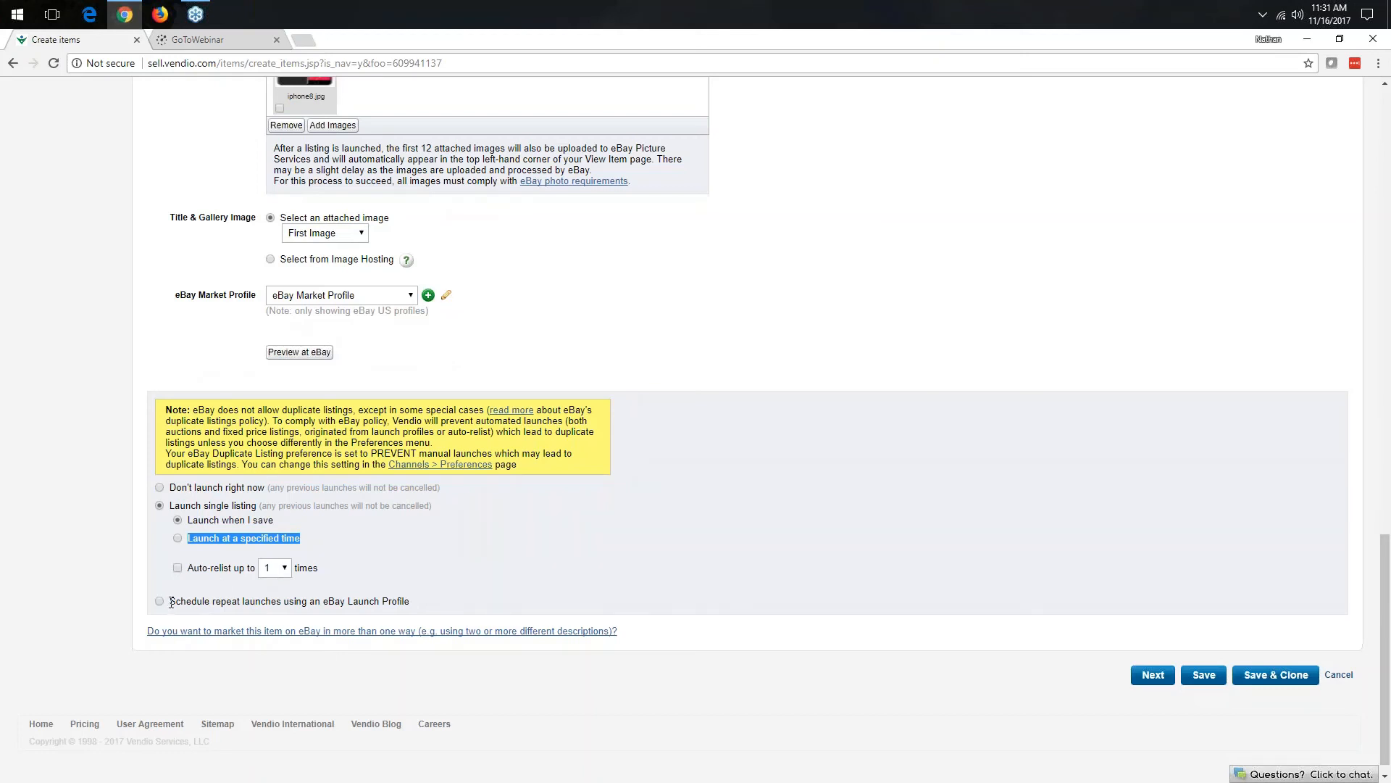
drag(170, 602, 416, 603)
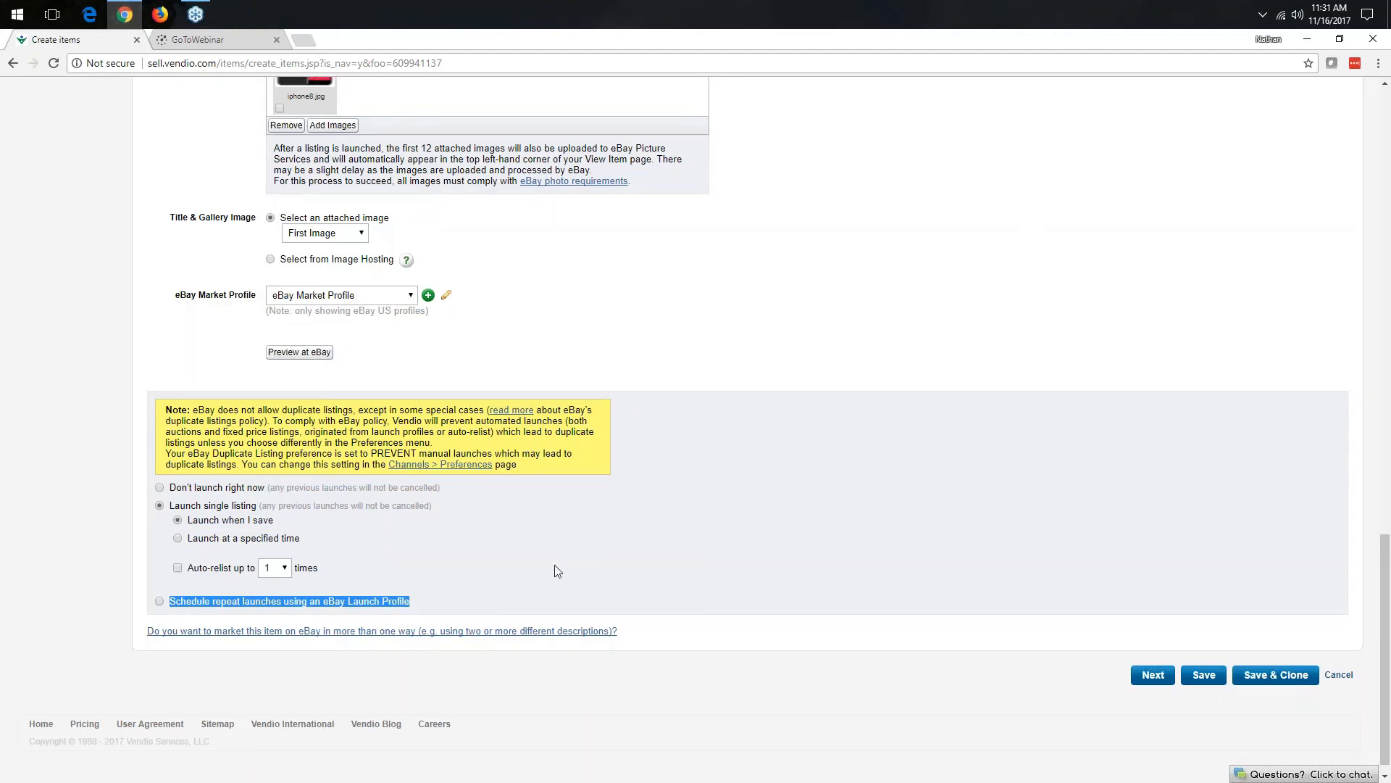
click(597, 572)
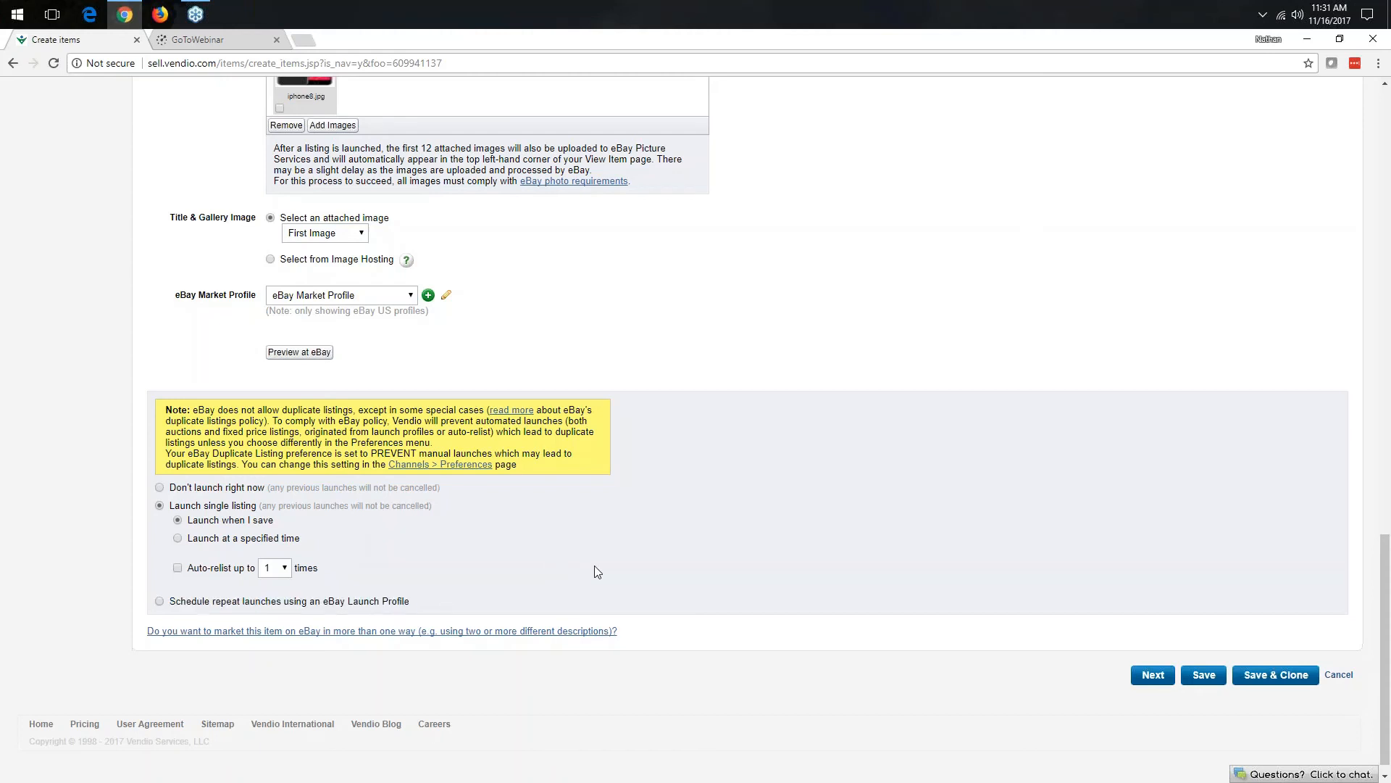
click(161, 489)
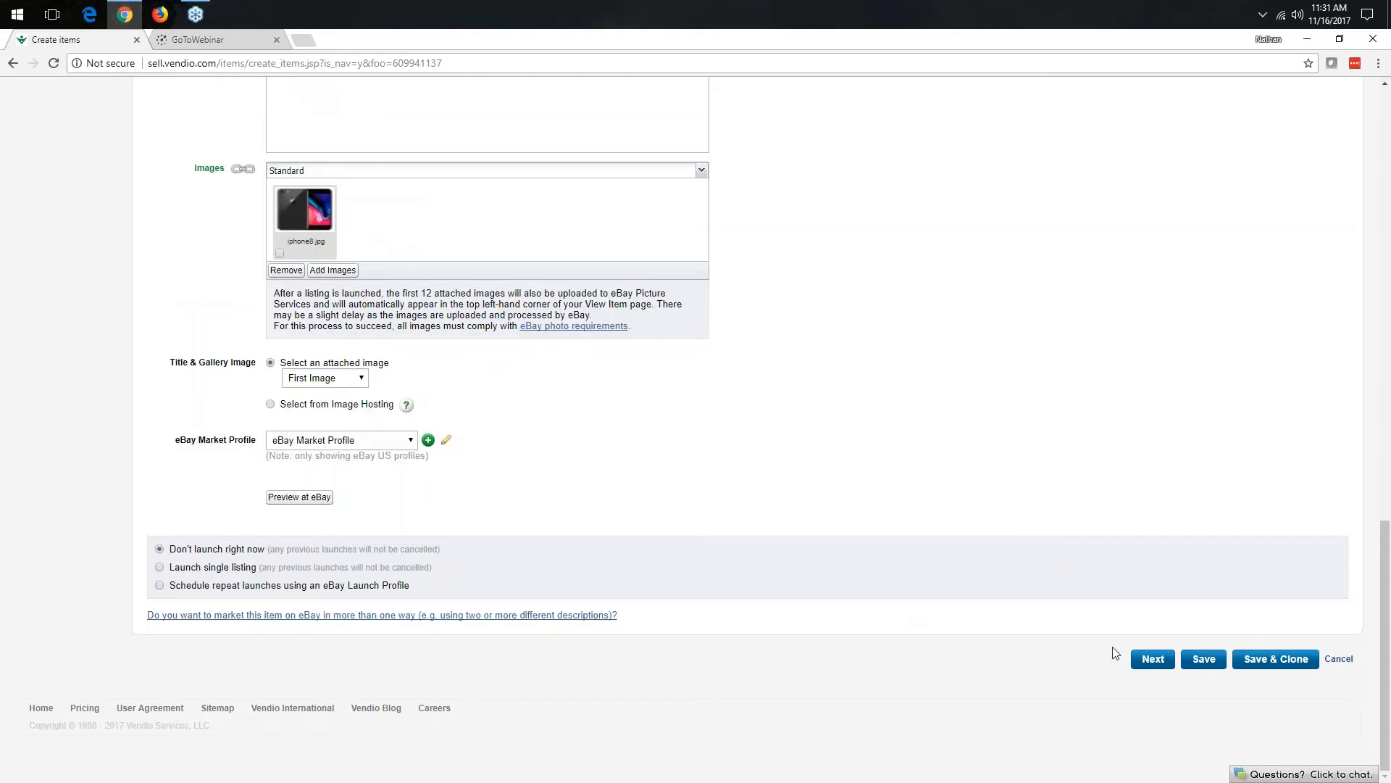
Step: Continue to the Amazon information and set the item's condition to New, leaving it on Don't Publish on Amazon
click(1153, 659)
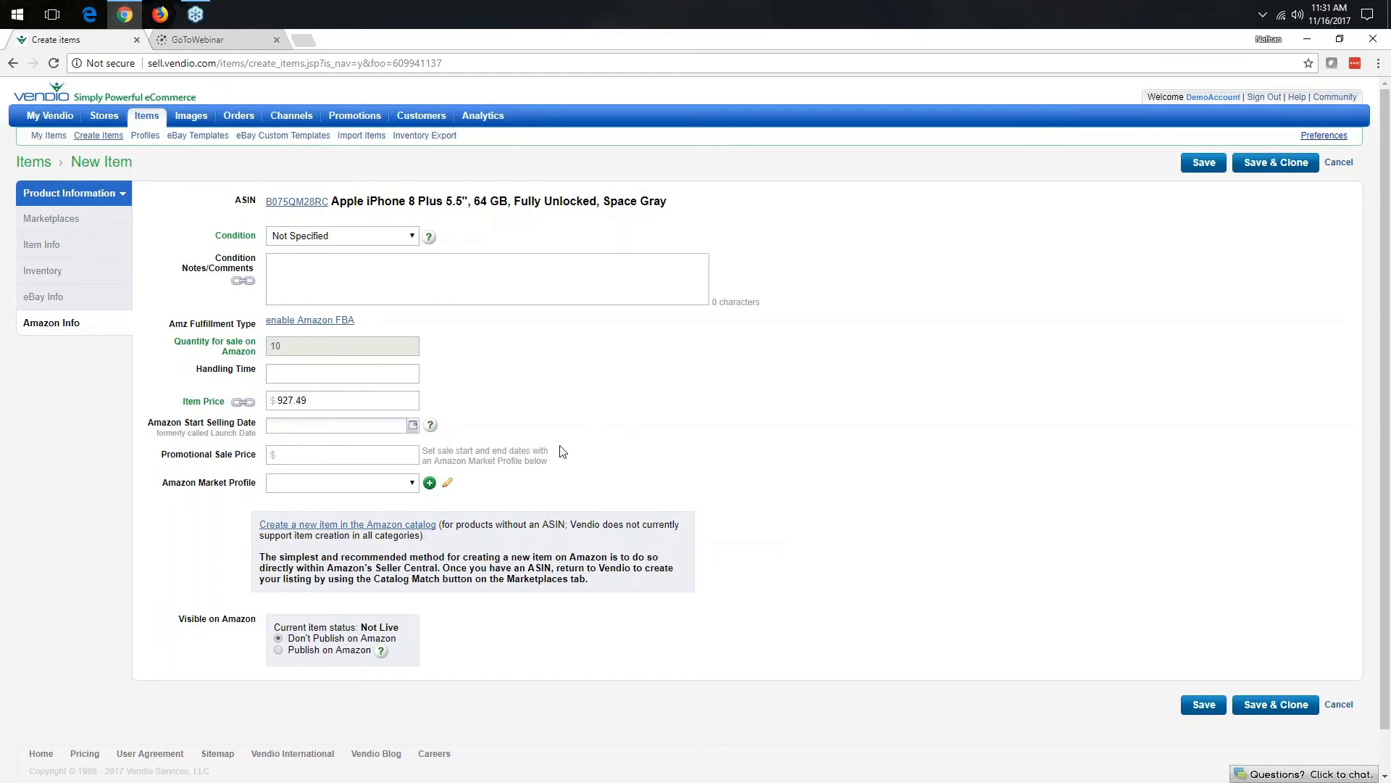
click(408, 239)
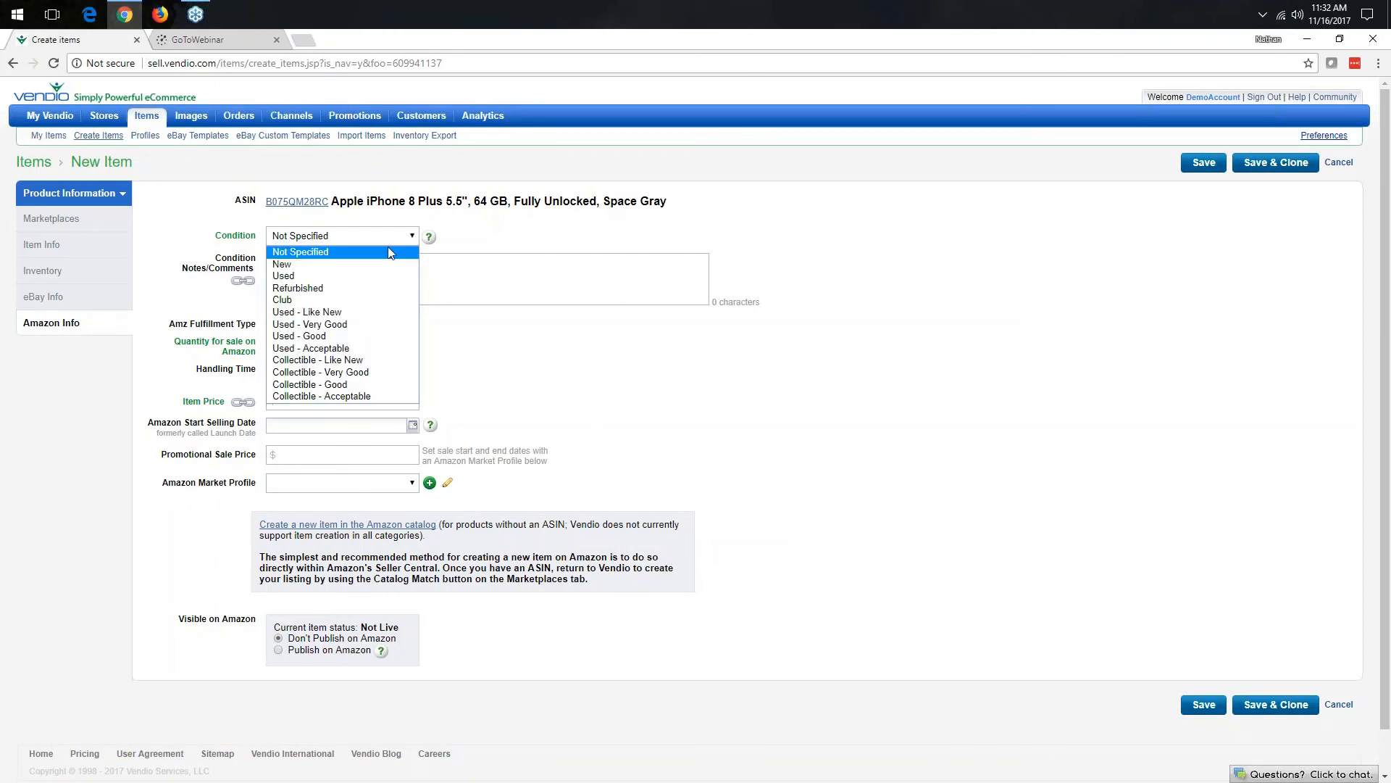
click(384, 263)
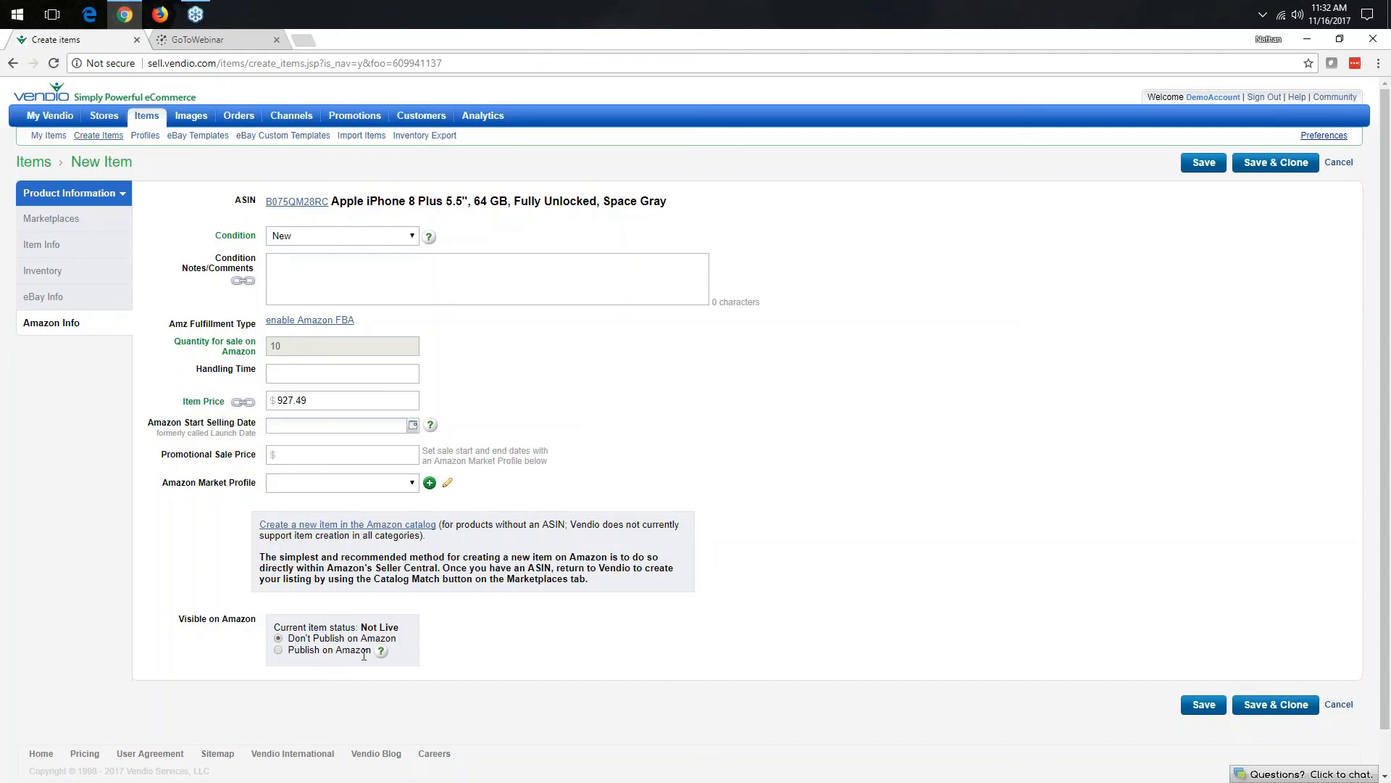
drag(288, 638, 400, 639)
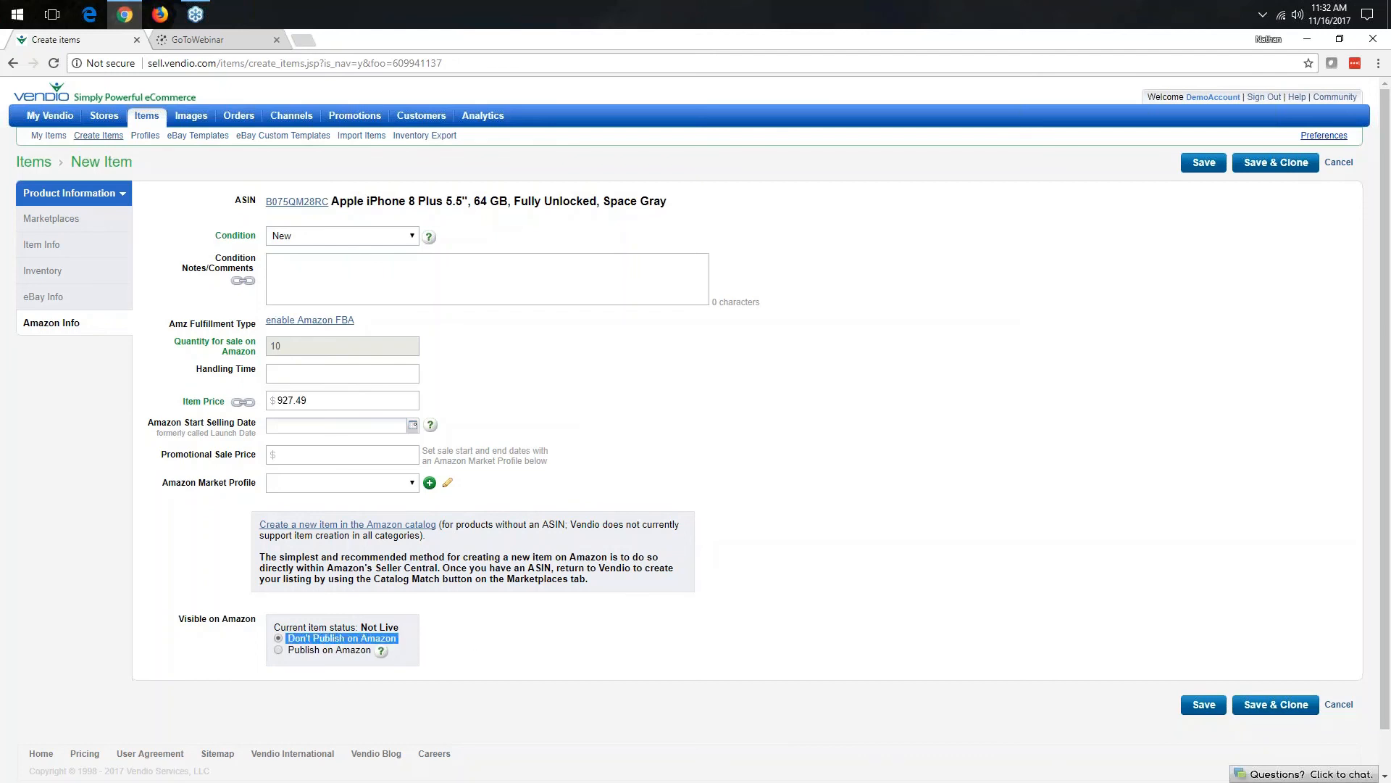
Step: Review the Publish on Amazon option without enabling it and save the new iPhone 8 Plus item
click(483, 641)
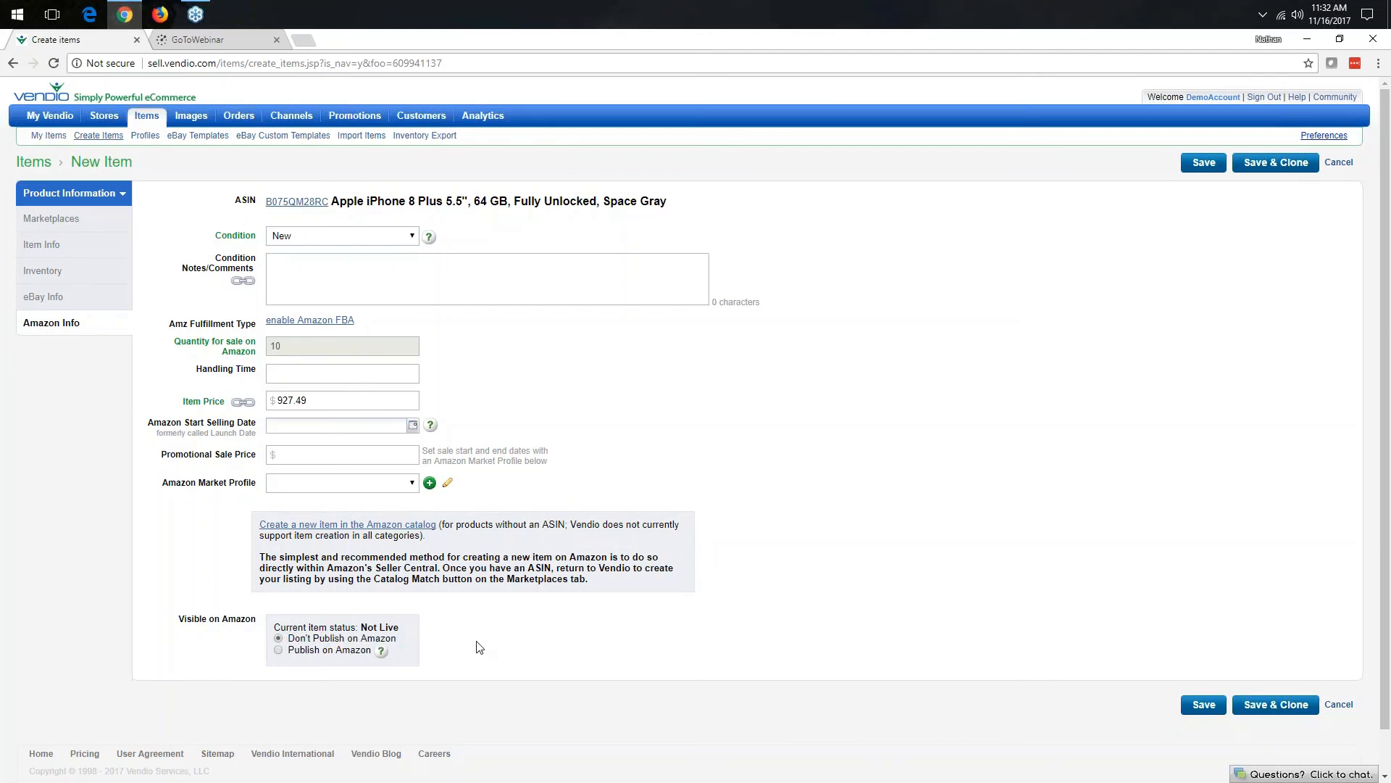
drag(288, 652, 371, 653)
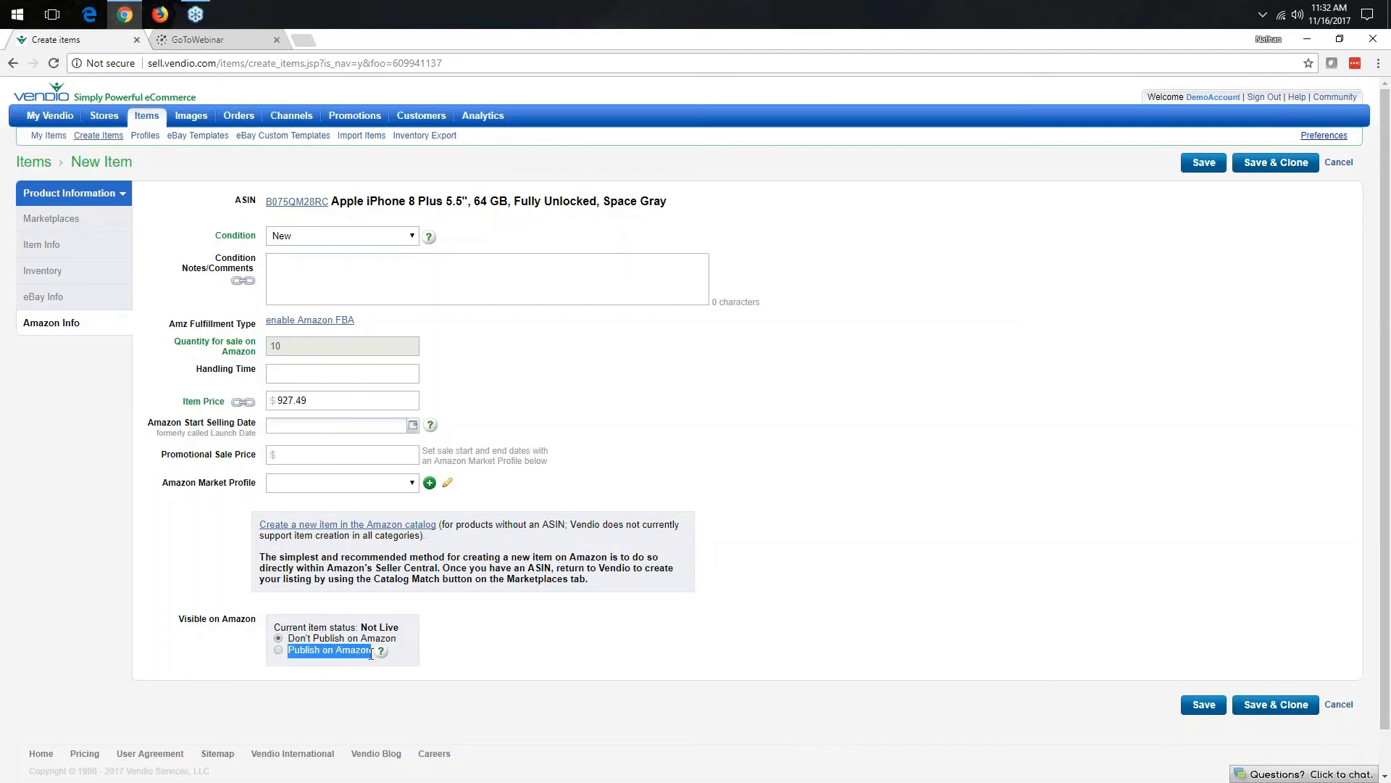
click(787, 513)
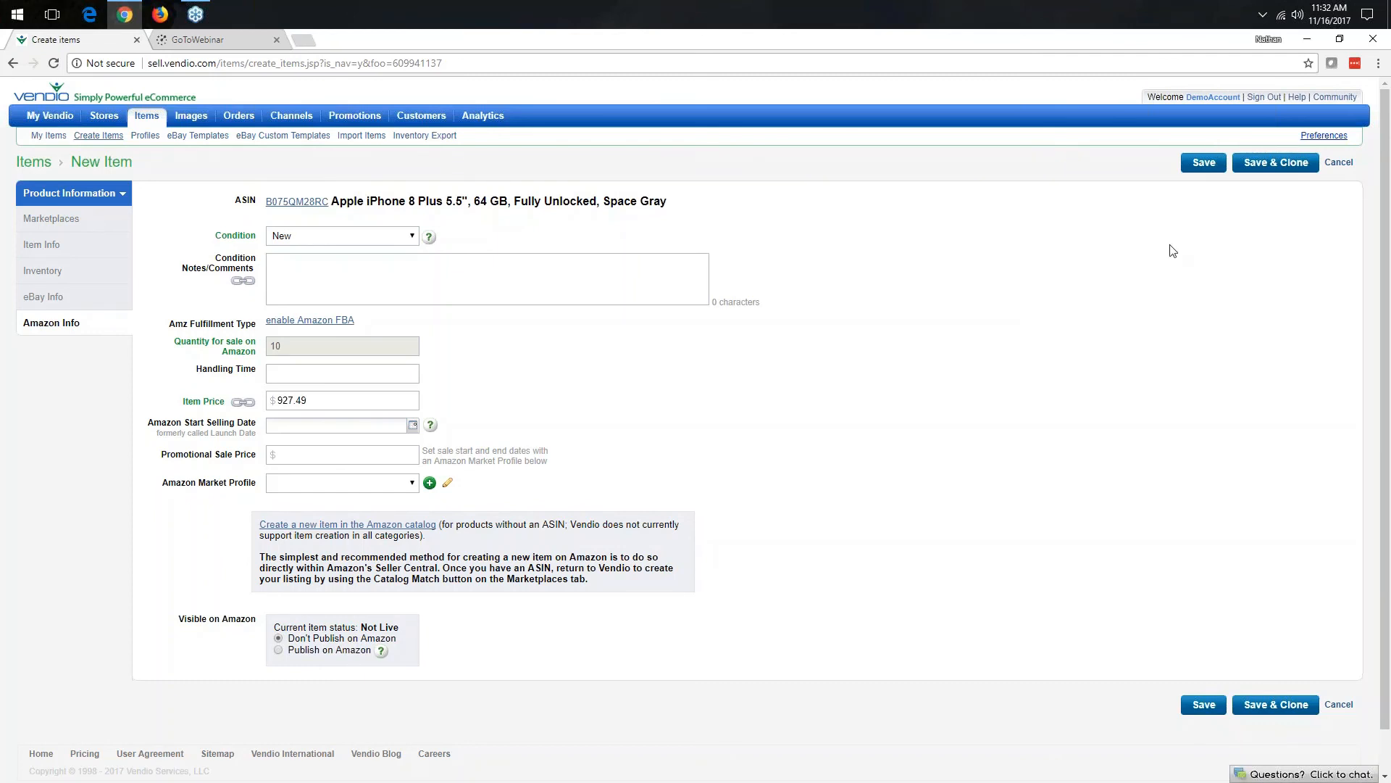
click(1205, 164)
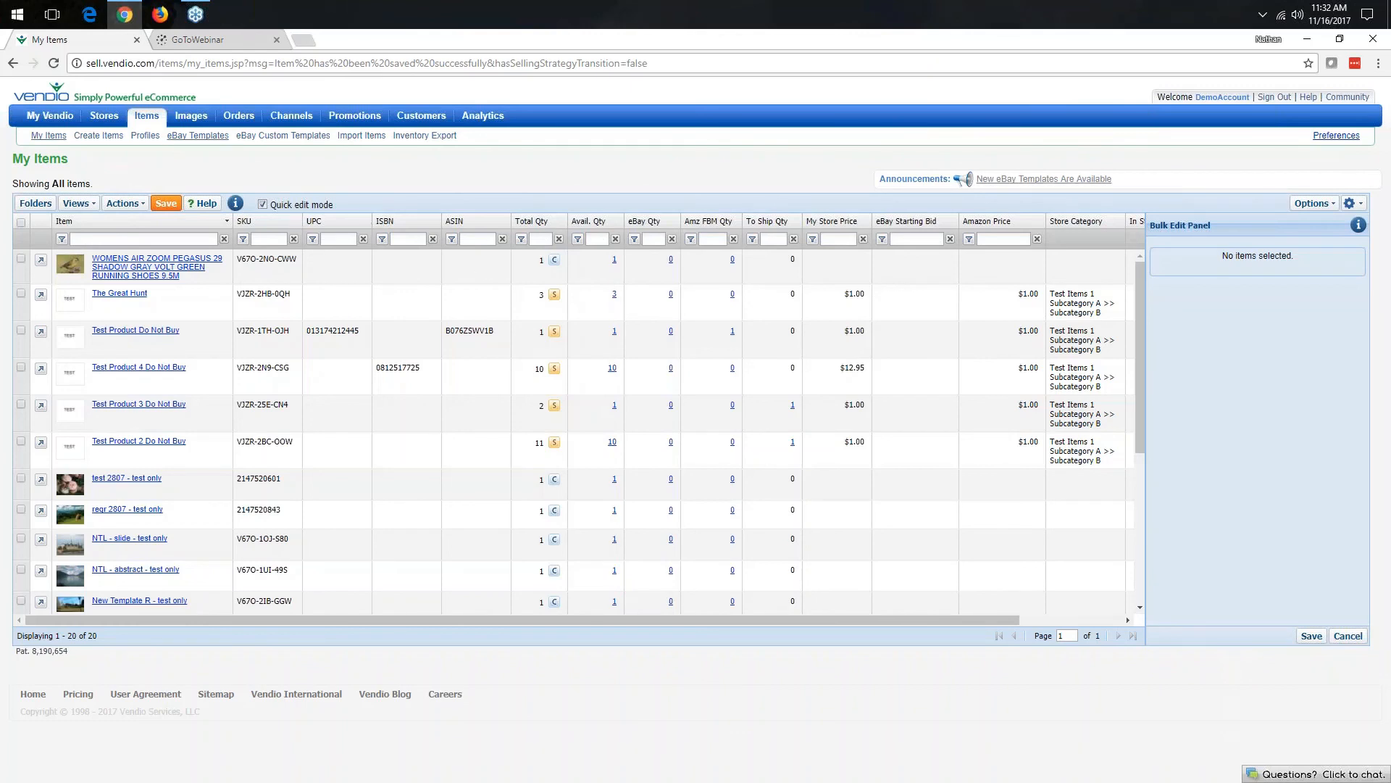
Step: Open the My Listings page of the sales channels
mouse_move(149, 125)
mouse_move(295, 124)
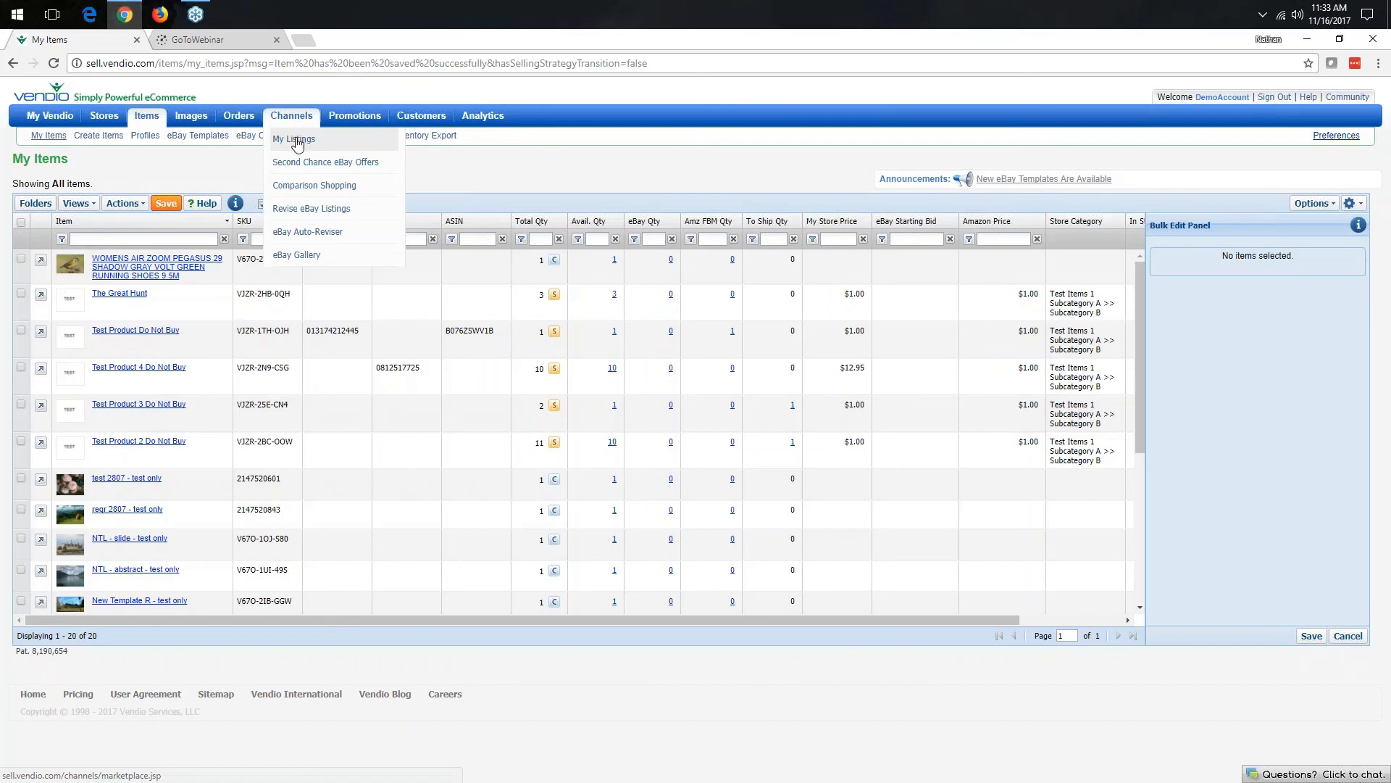
click(297, 141)
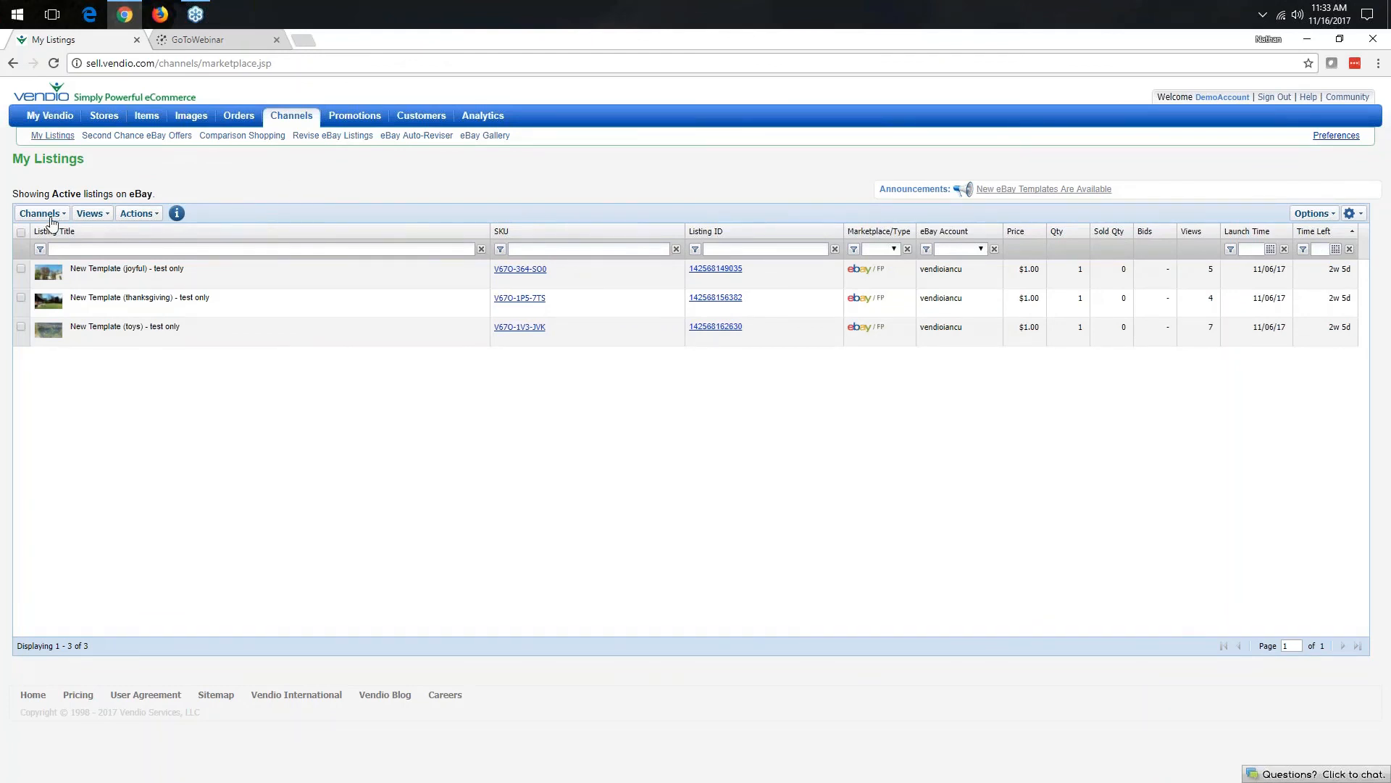
Step: Examine the channel choices, listing status views and available listing actions while keeping the active eBay listings displayed
click(49, 216)
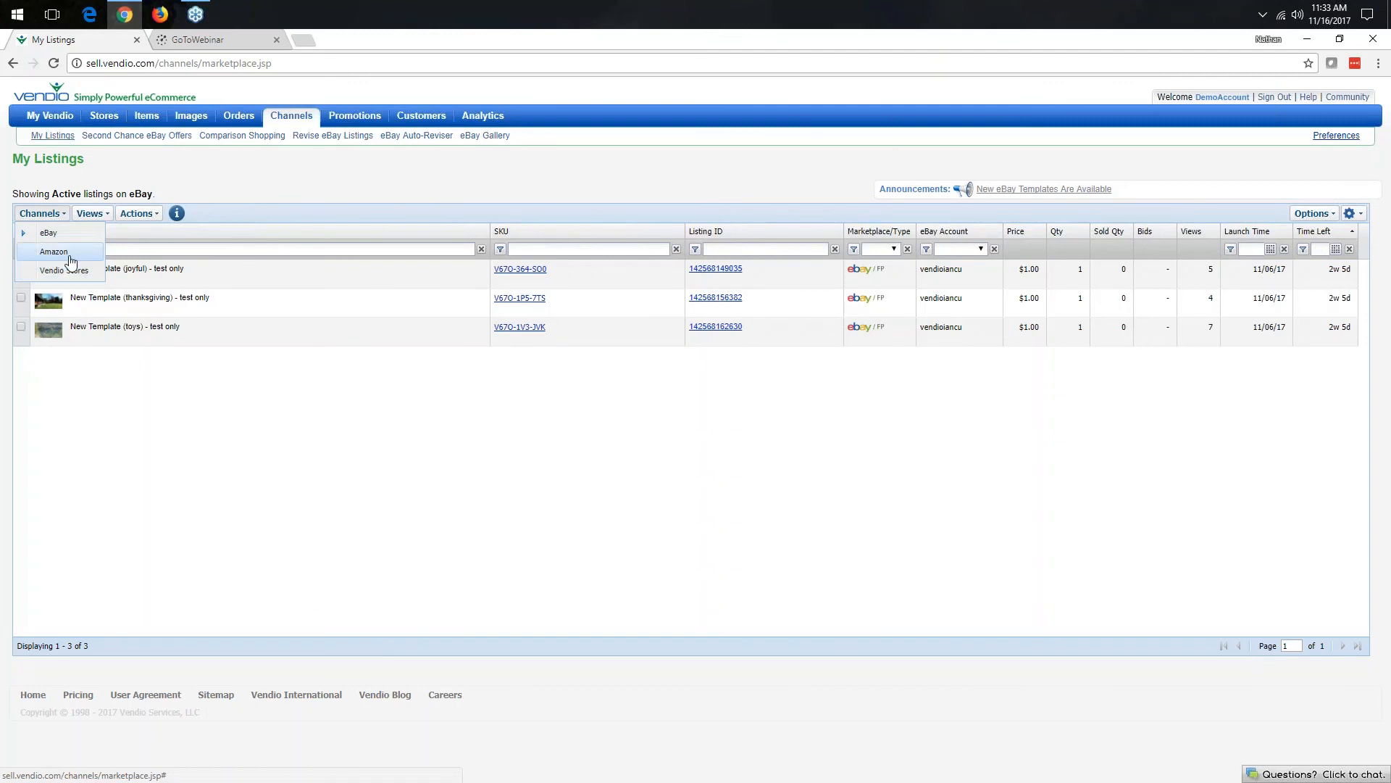
click(163, 175)
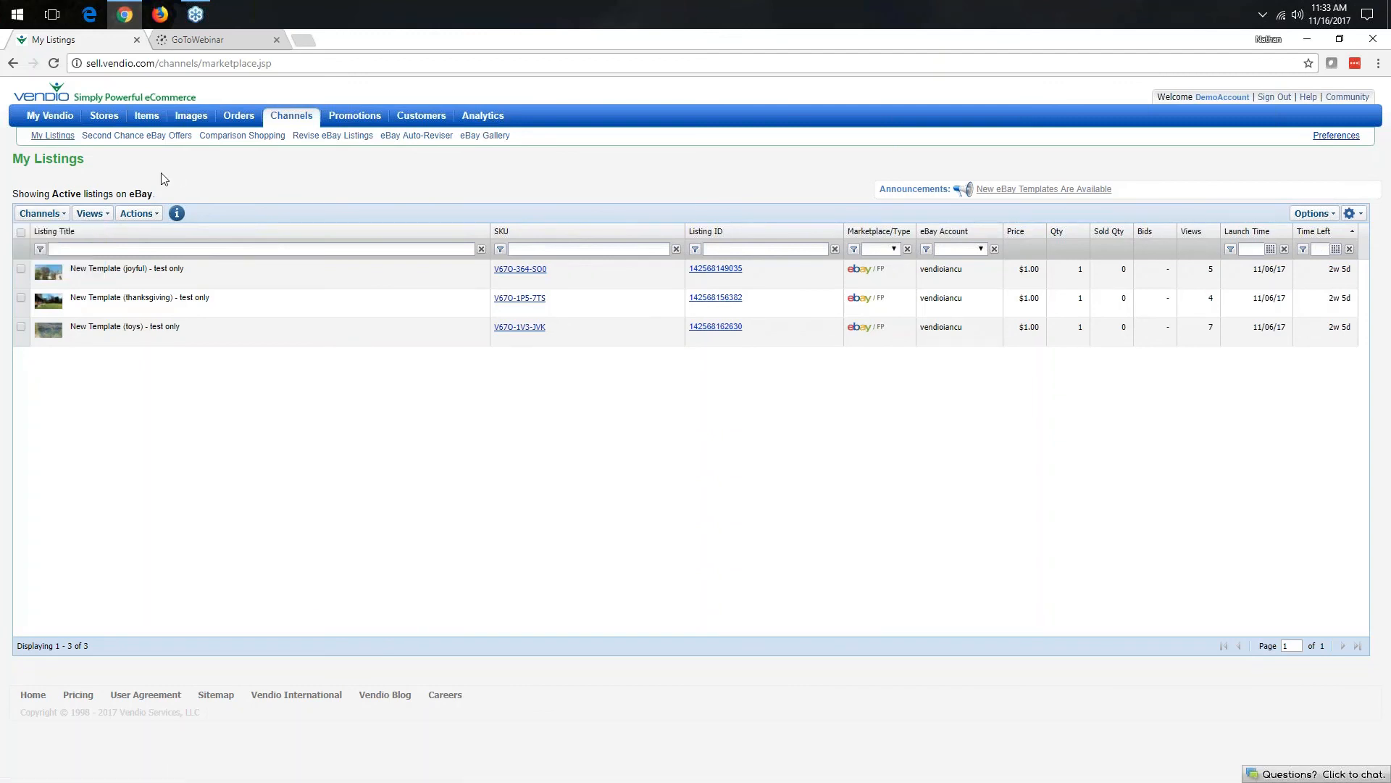
click(92, 213)
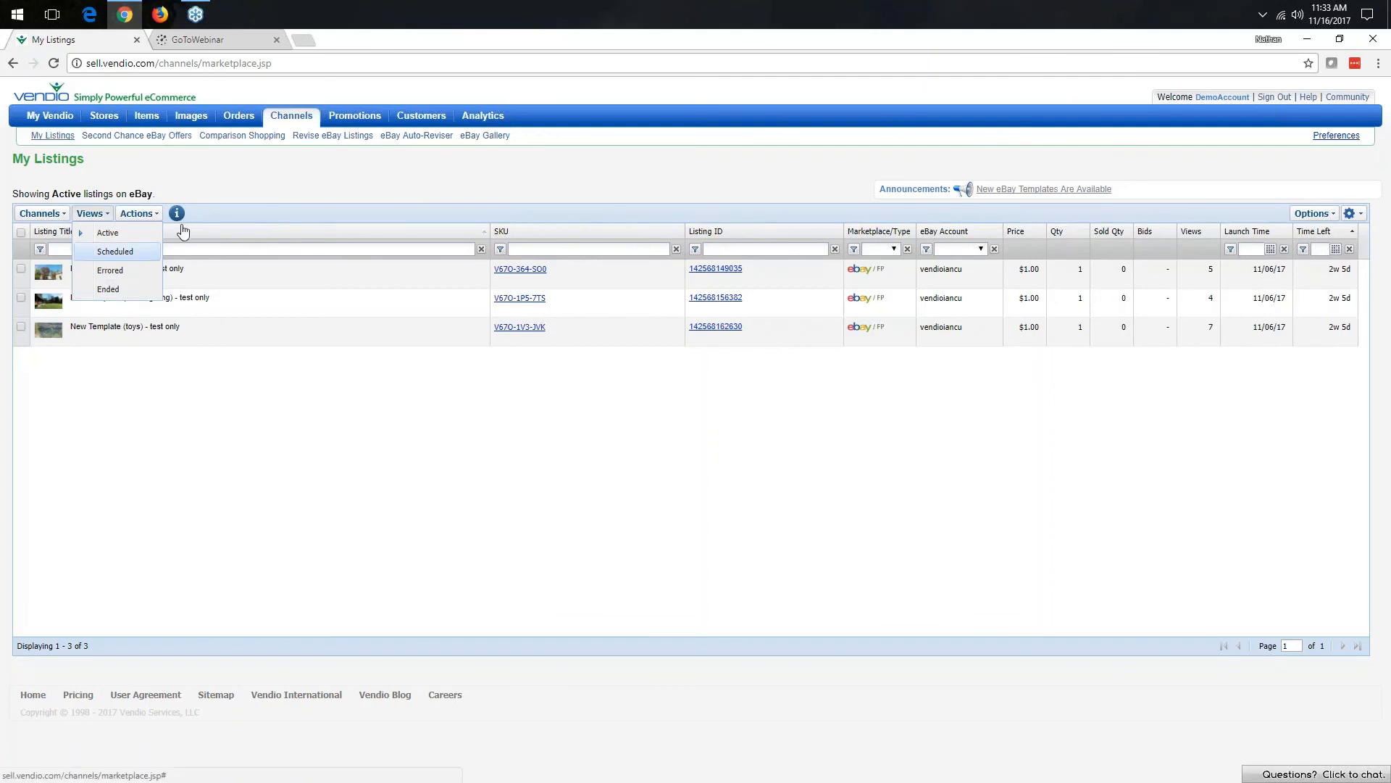
click(216, 189)
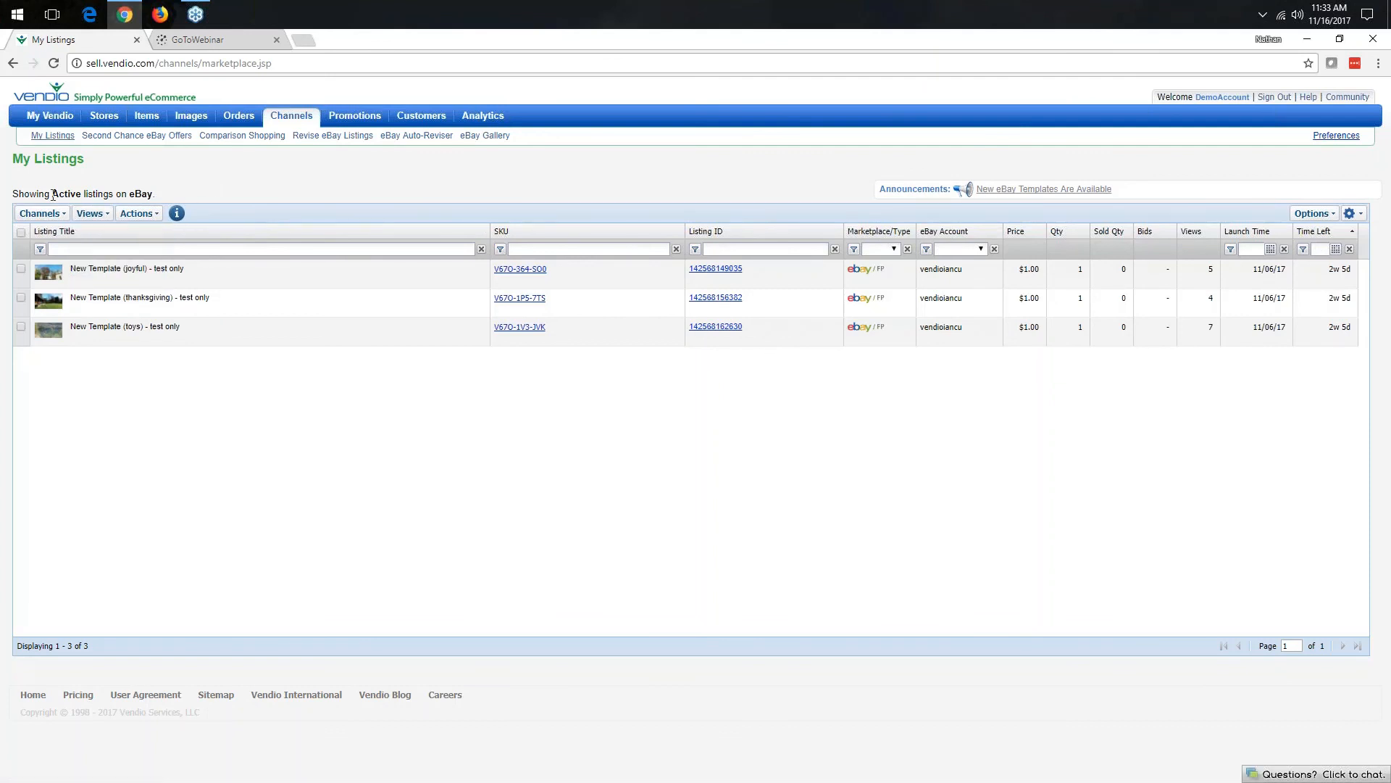
drag(53, 194, 107, 194)
drag(128, 194, 154, 194)
click(206, 188)
click(145, 214)
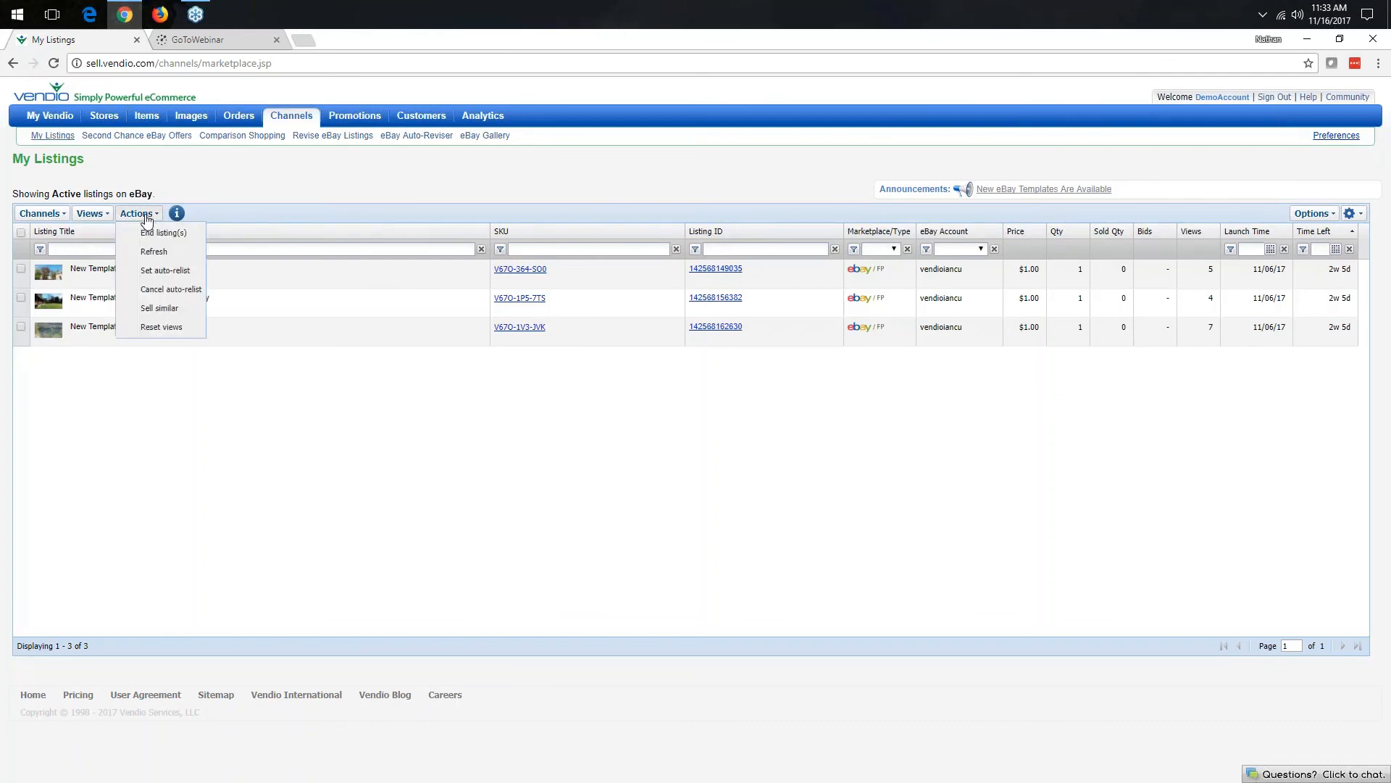